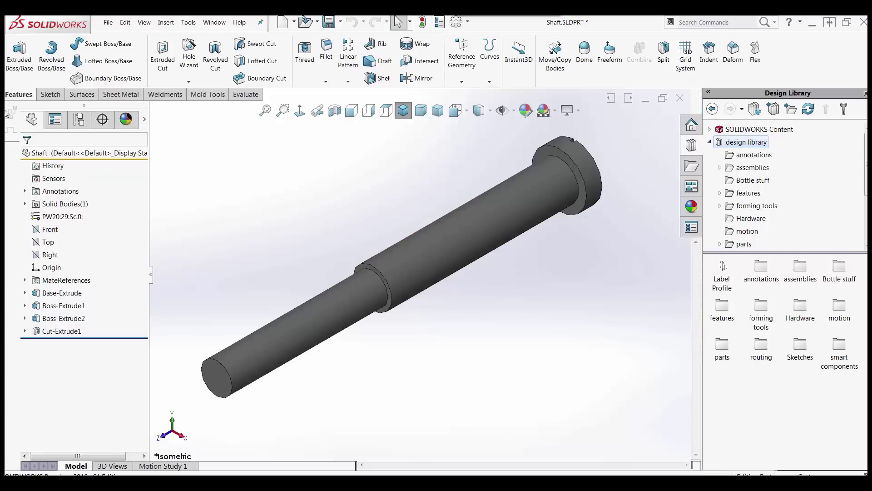
Check the Shaft's configurations, return to its feature tree, and drag the Shaft part into the Design Library
left_click(79, 125)
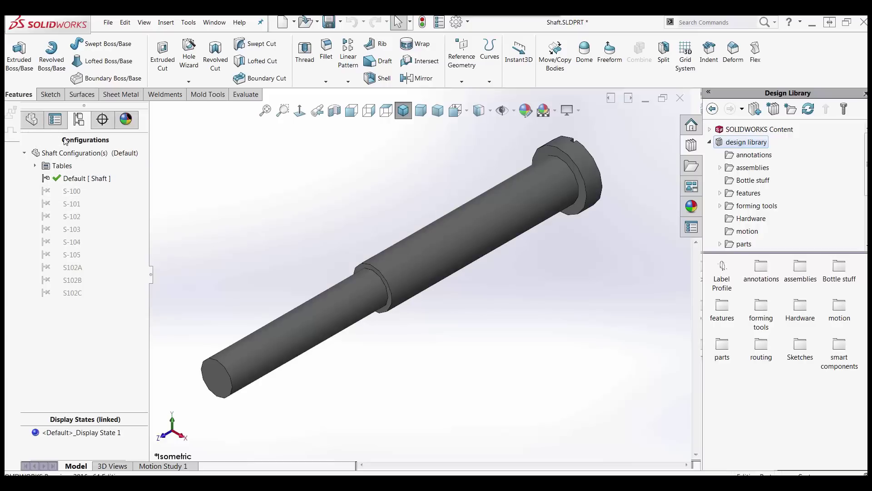
left_click(31, 119)
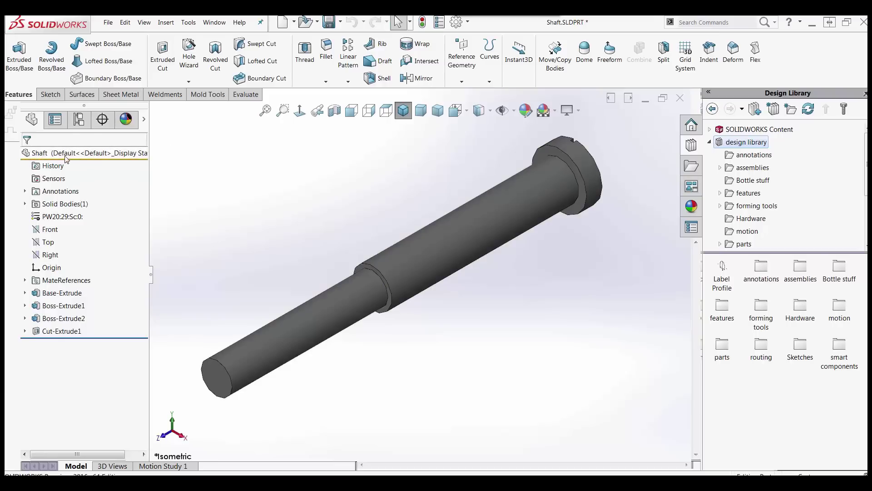
left_click_drag(32, 154, 766, 398)
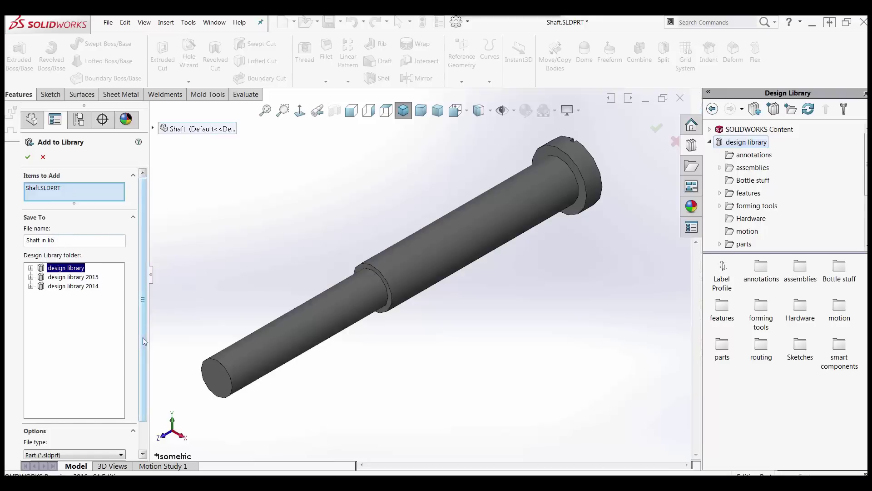
Enter the description 'a', review the design library subfolders, and confirm saving Shaft as 'Shaft in lib'
scroll(142, 338, "down", 2)
left_click(33, 445)
type("a description")
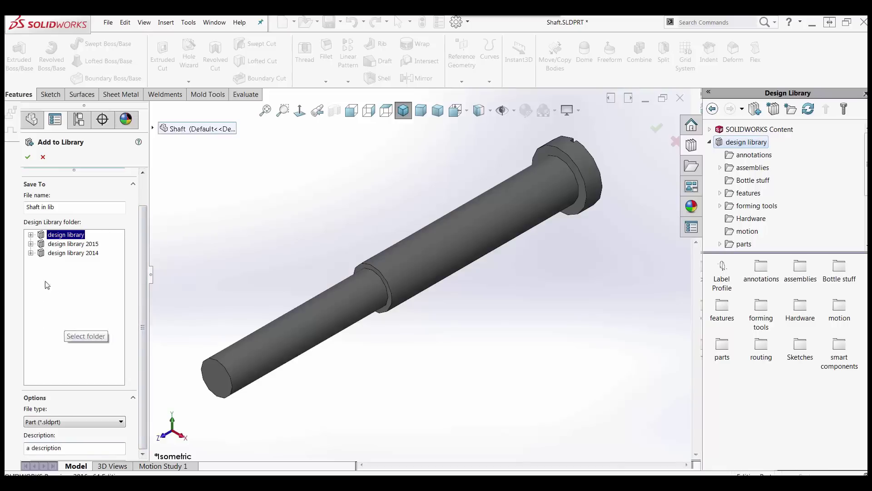
left_click(31, 235)
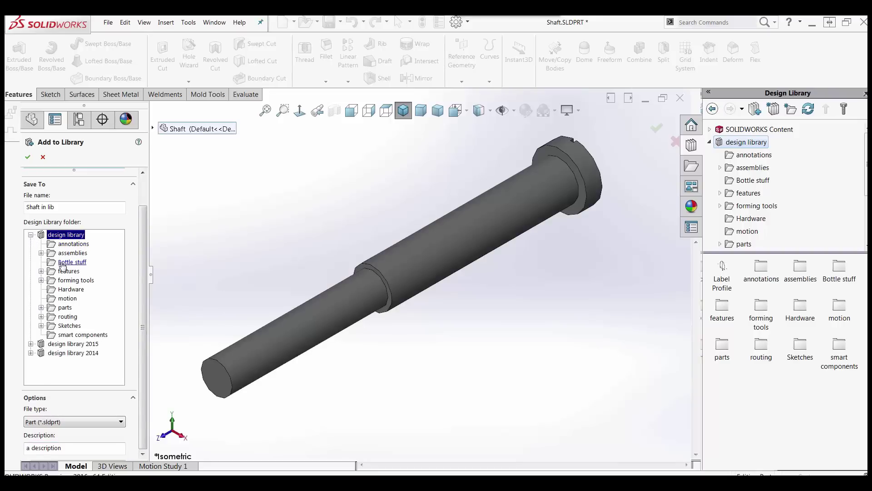
left_click(30, 235)
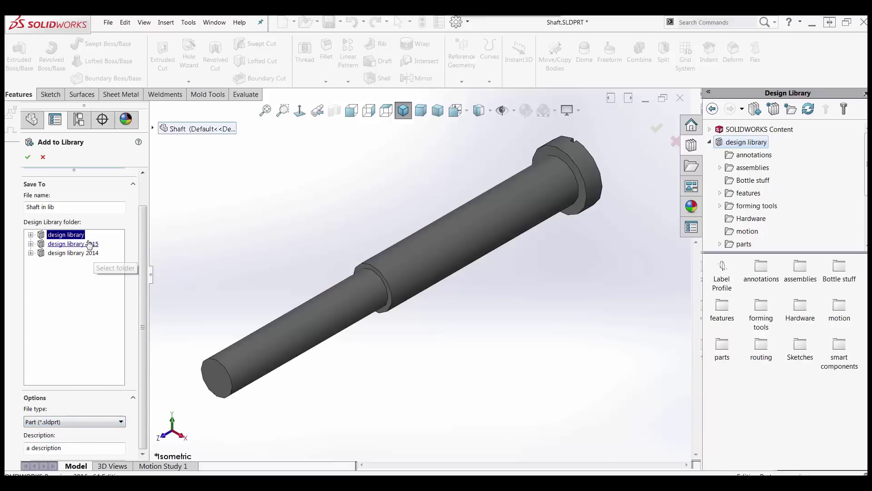
left_click(28, 158)
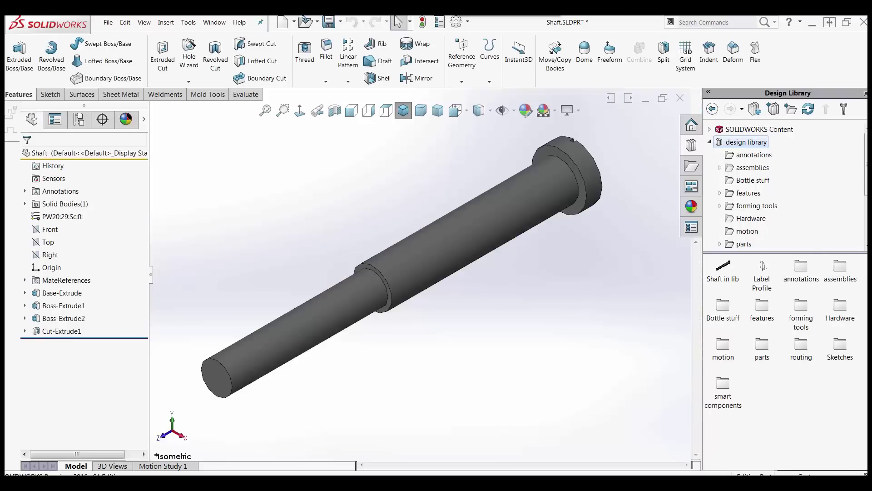
Close the Shaft part and discard its unsaved changes
mouse_move(728, 275)
left_click(681, 98)
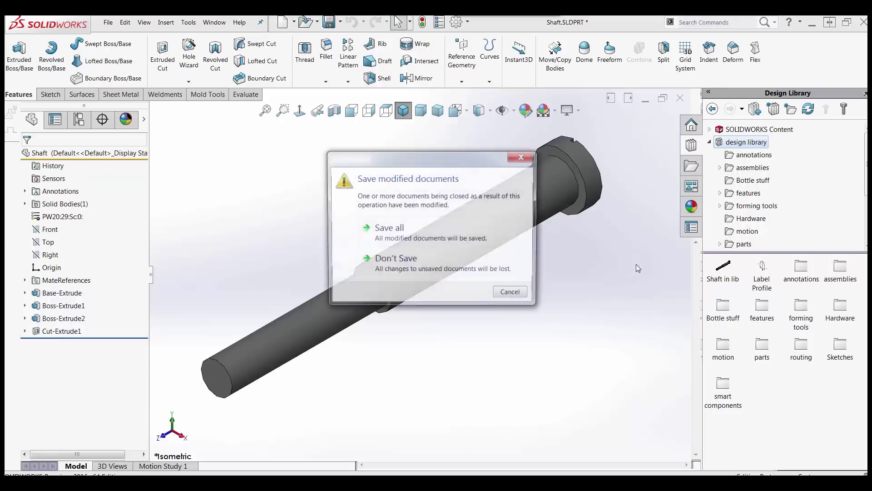
left_click(402, 264)
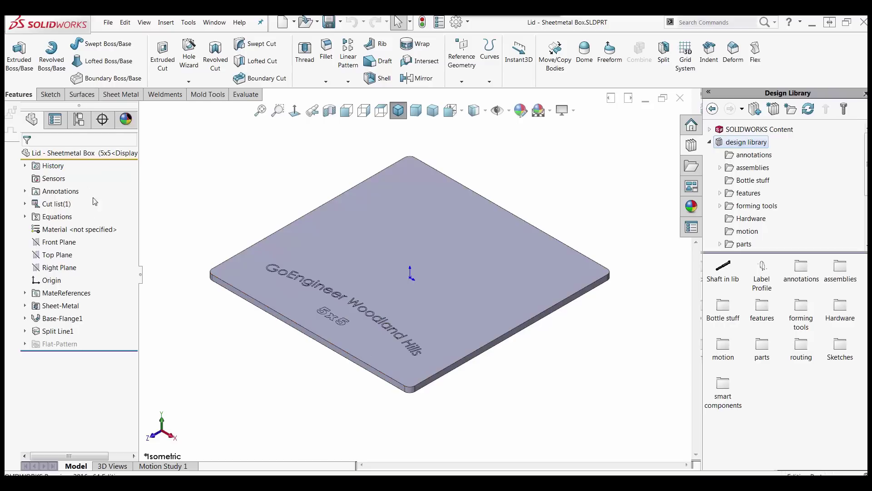
left_click(80, 122)
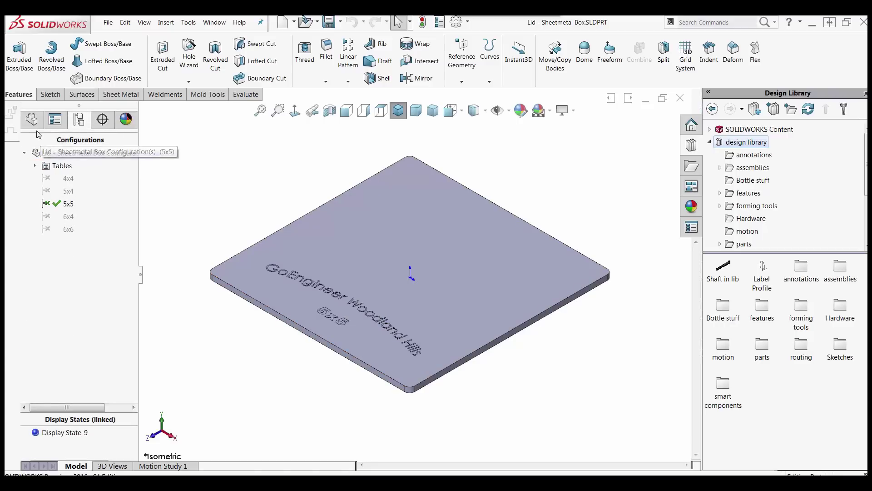
left_click(32, 119)
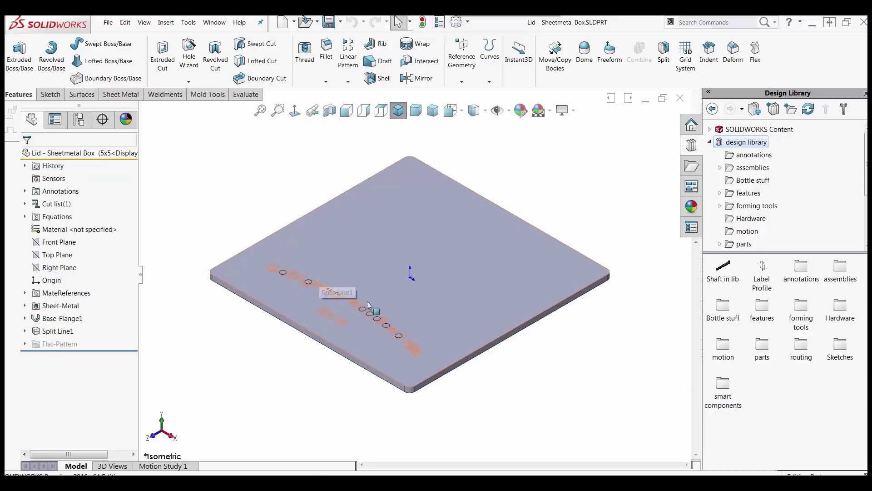
left_click(342, 331)
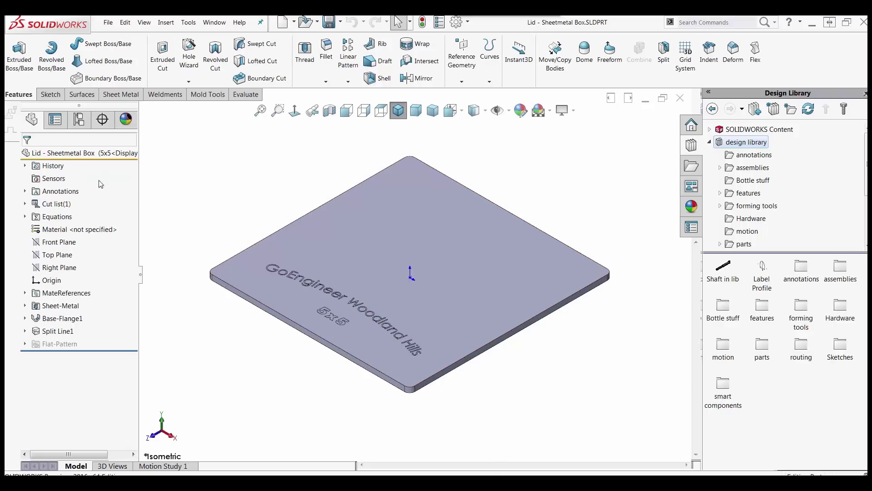
left_click_drag(28, 153, 780, 415)
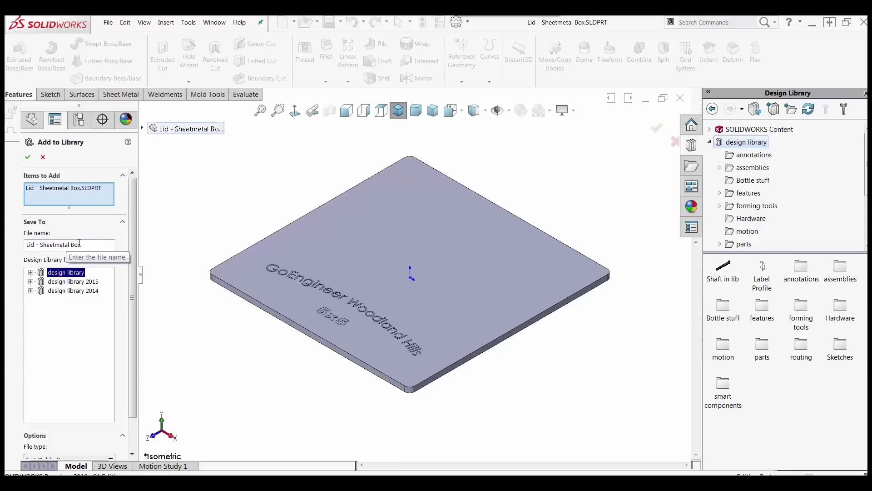
Change the file name to 'Lid - for a Sheetmetal Box' and add the lid to the design library
left_click(40, 244)
type("for ")
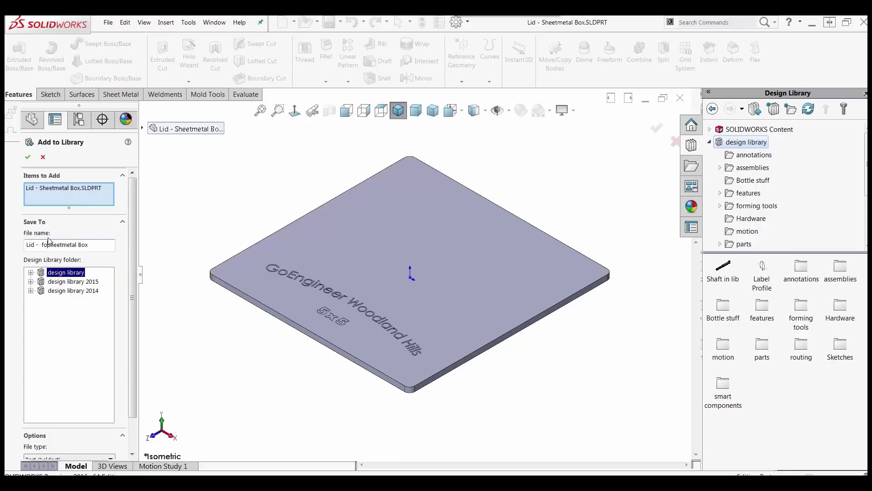
type("a")
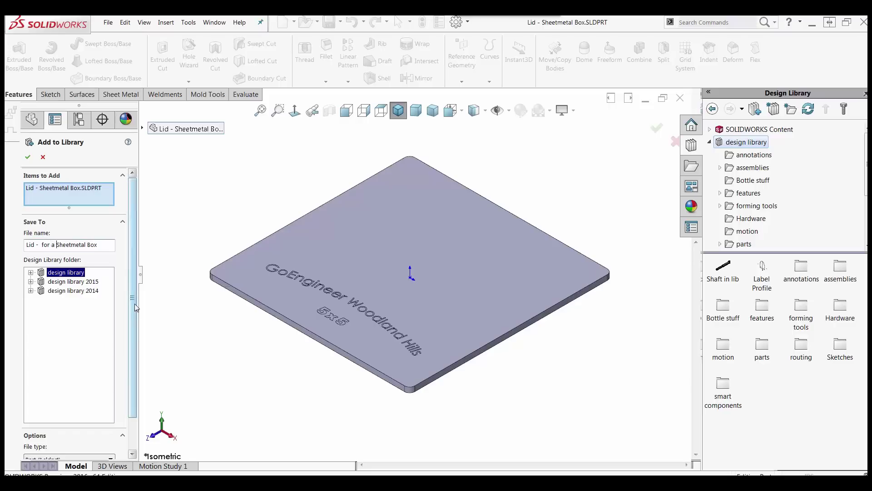
left_click(28, 158)
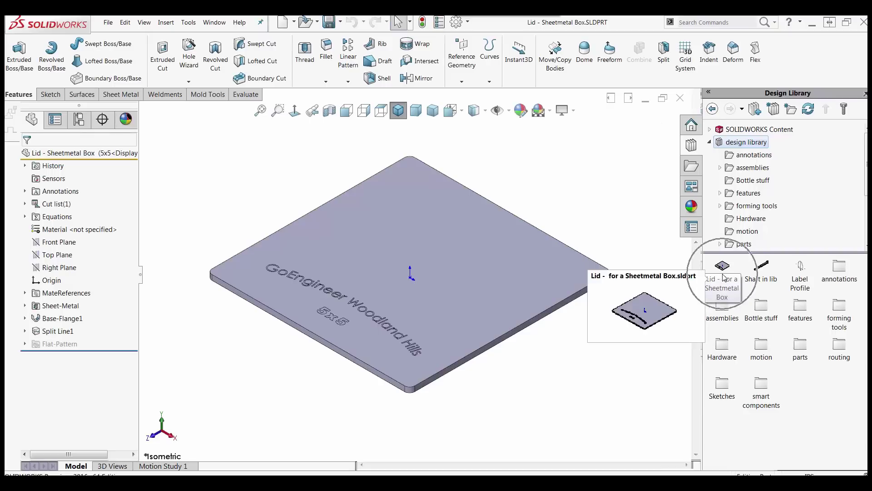
mouse_move(763, 270)
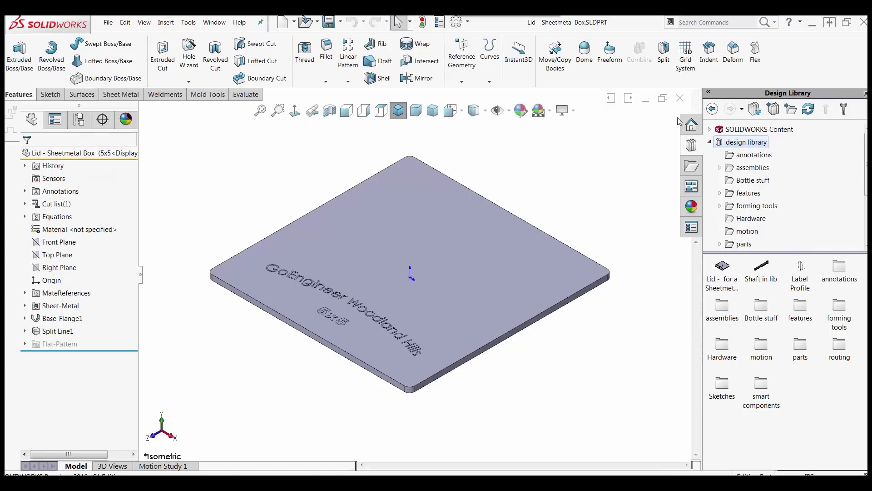
Close the lid part, then open and rebuild the recent Box - sheetmetal needs lid assembly
left_click(680, 98)
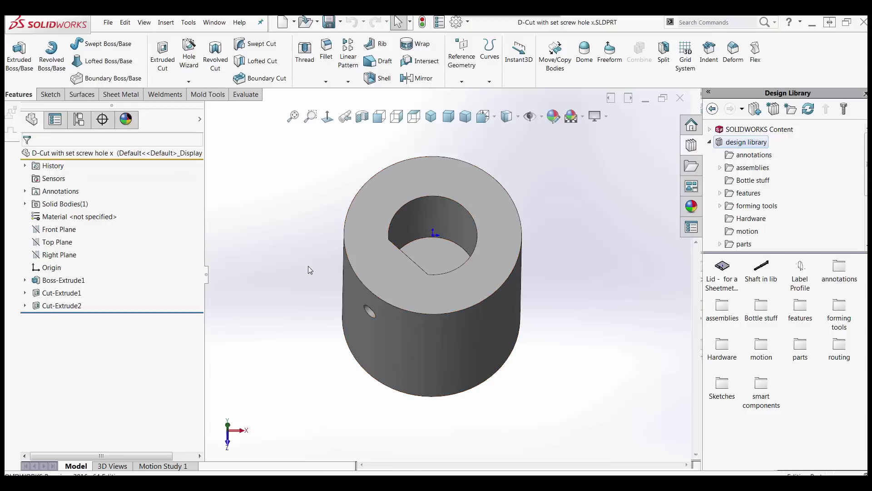
key("r")
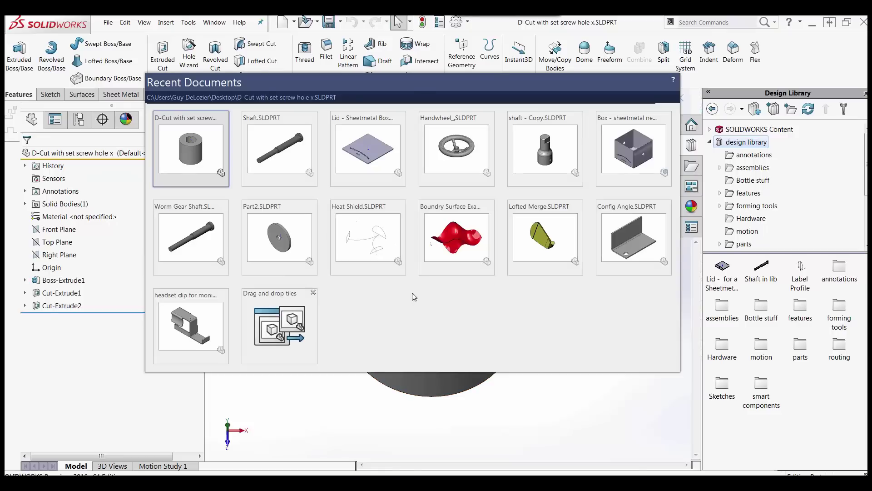
mouse_move(634, 143)
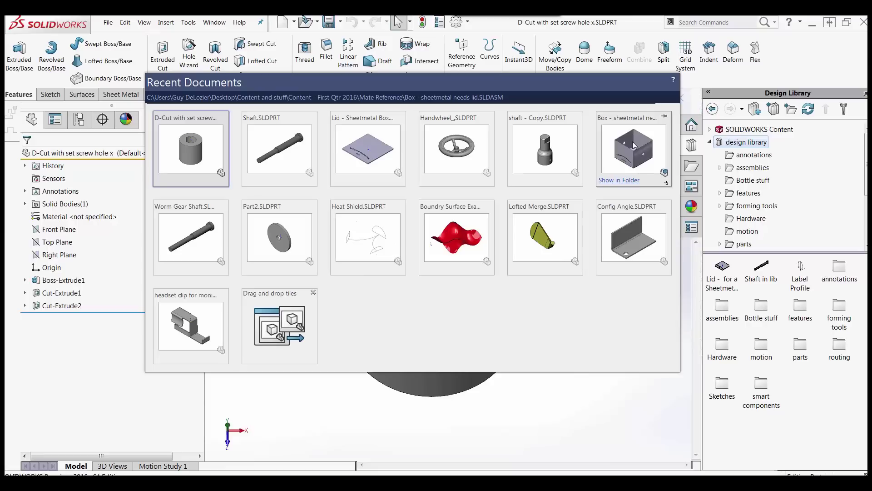
key("Escape")
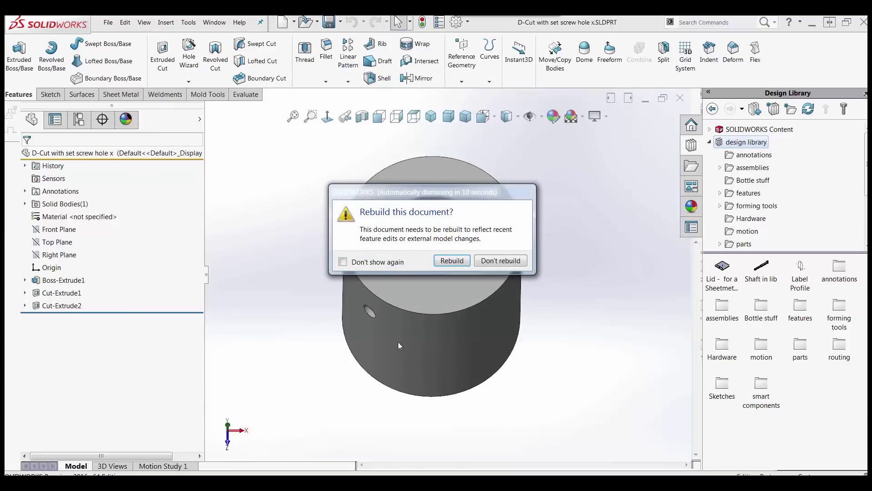
left_click(452, 261)
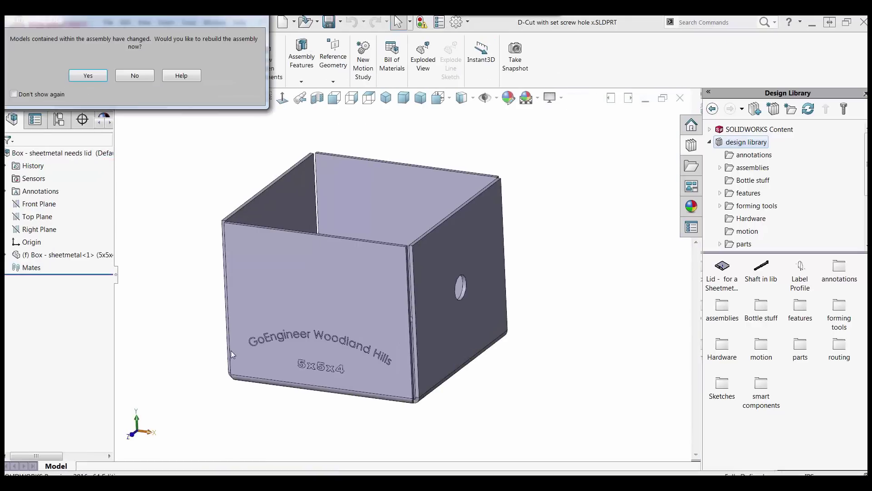
left_click(90, 82)
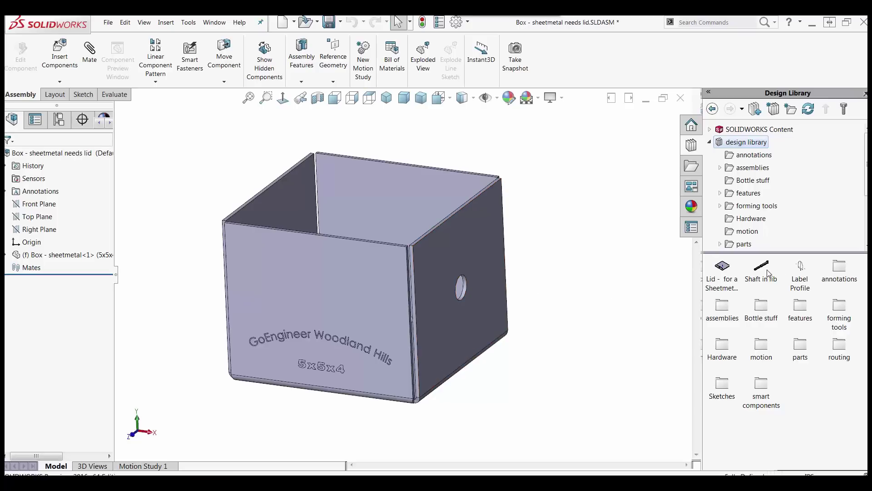
Drop Shaft in lib into the box's side hole using its S-100 configuration
mouse_move(768, 272)
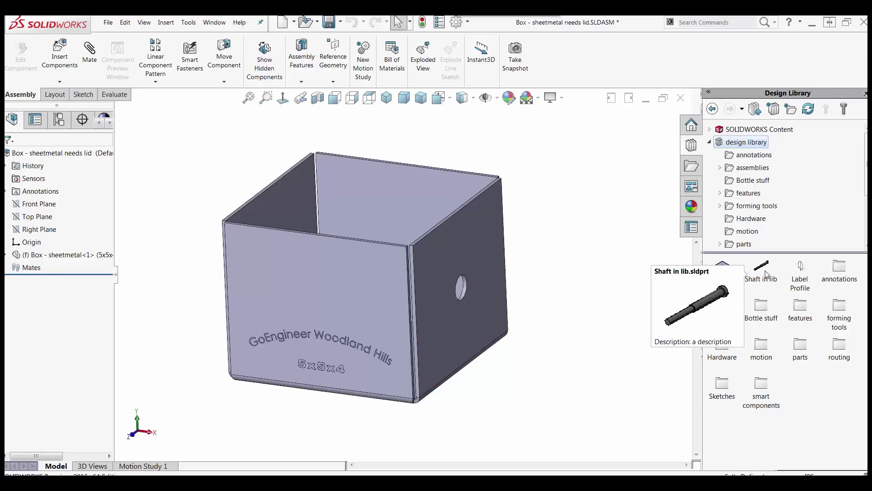
left_click_drag(767, 274, 483, 284)
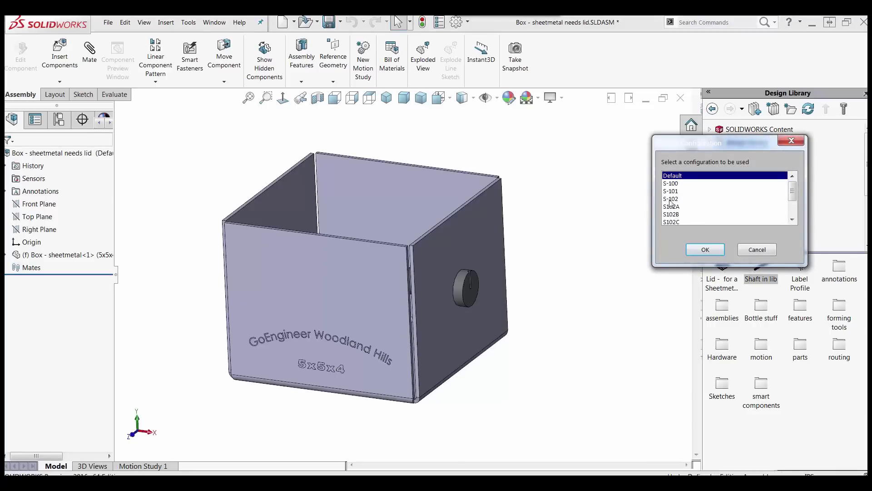
left_click(672, 183)
left_click(701, 249)
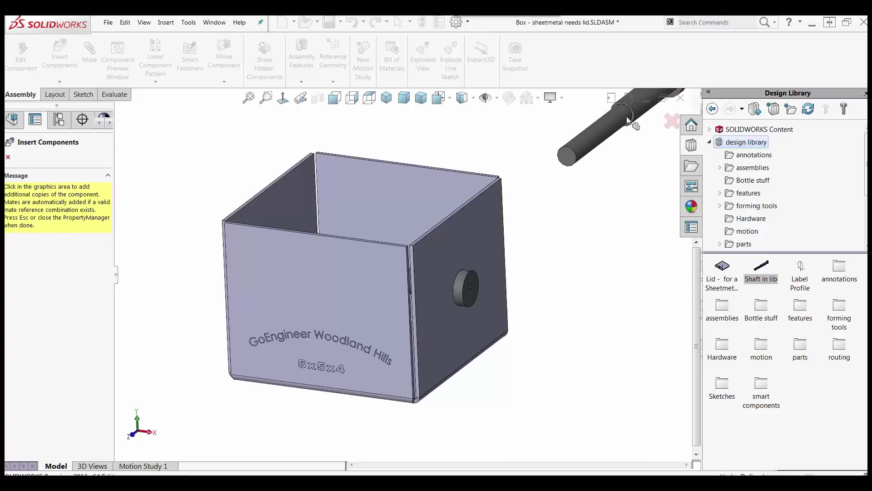
key("Escape")
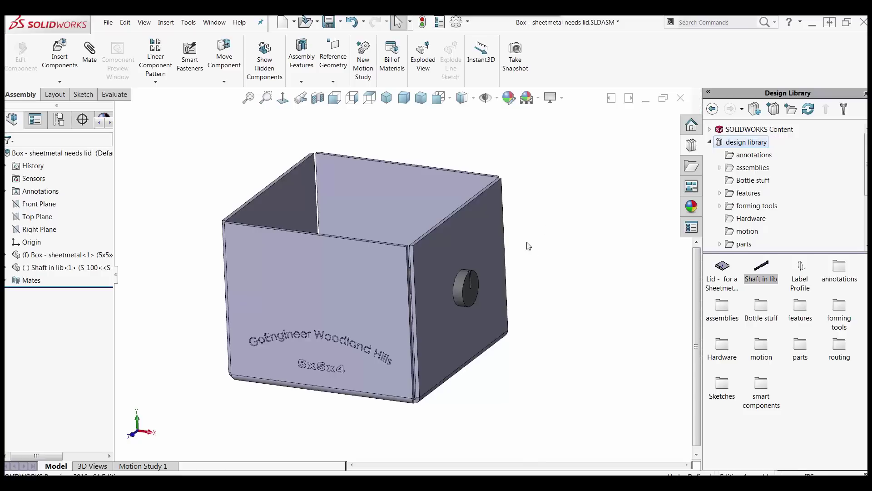
Place the lid from the Design Library on top of the box in its 4x4 configuration
left_click(722, 266)
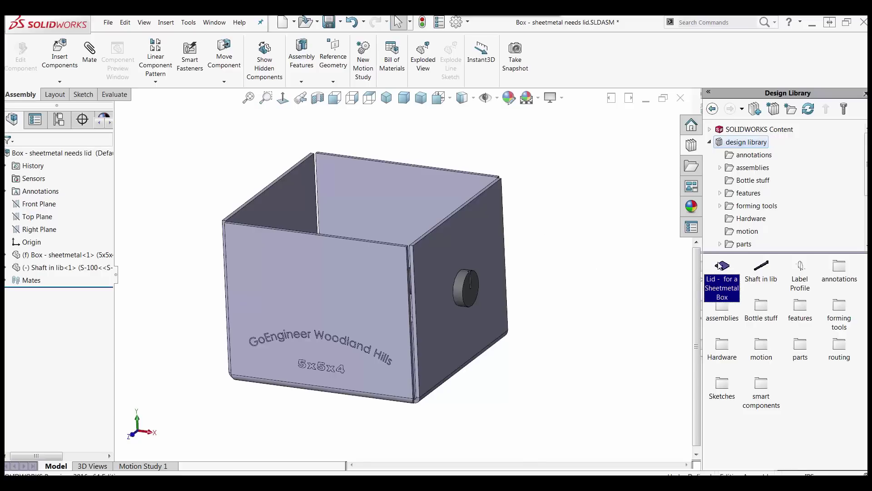
left_click_drag(719, 263, 472, 172)
left_click(668, 176)
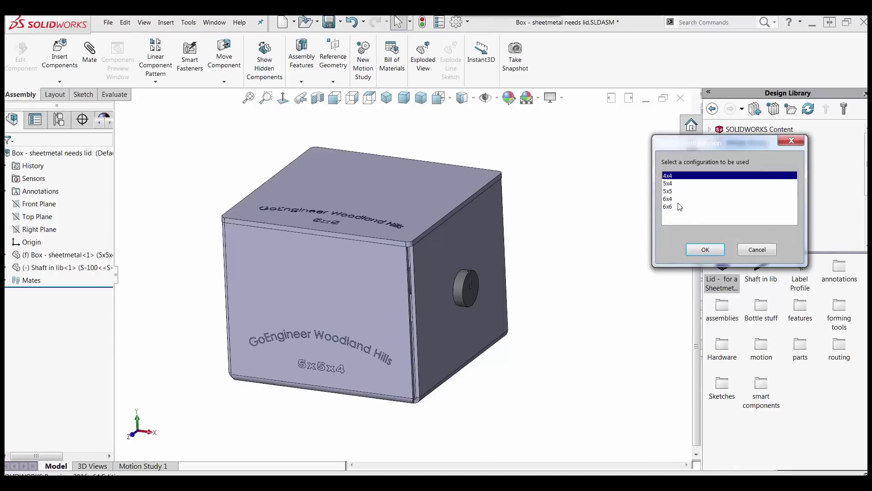
left_click(707, 250)
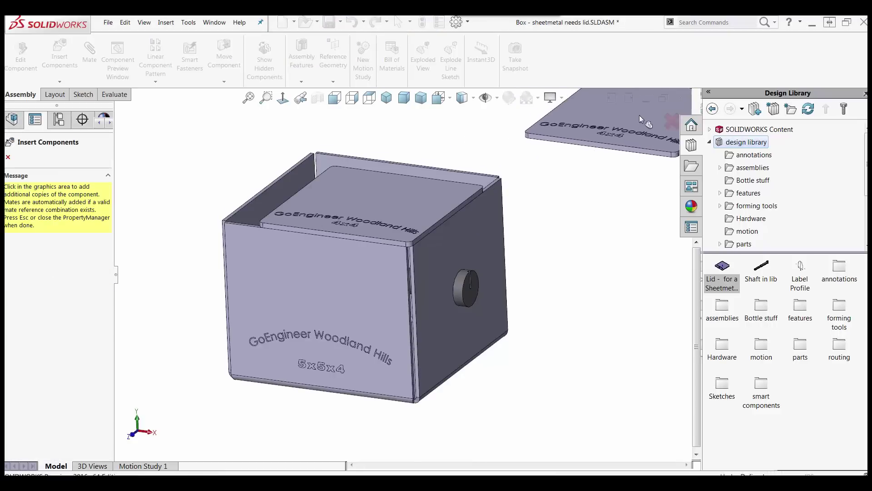
left_click(666, 123)
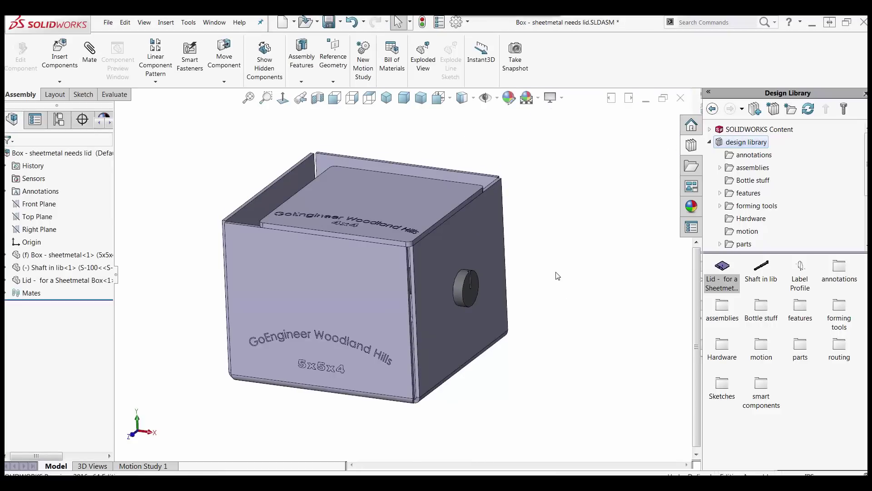
Switch the lid's size configuration to 6x6, then to the fitting 5x5
left_click(401, 201)
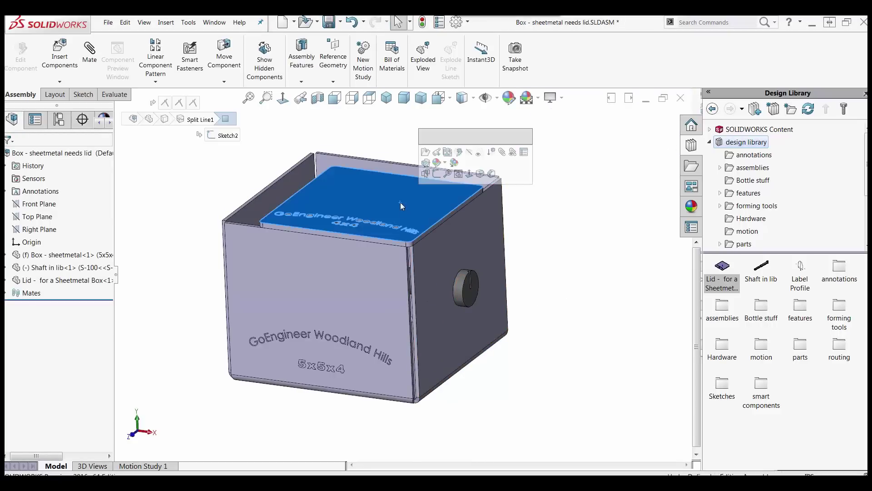
left_click(454, 134)
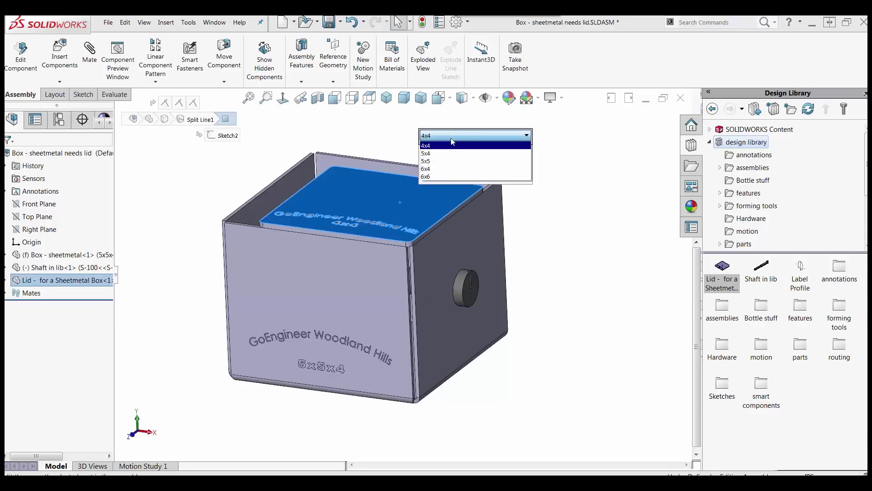
left_click(433, 177)
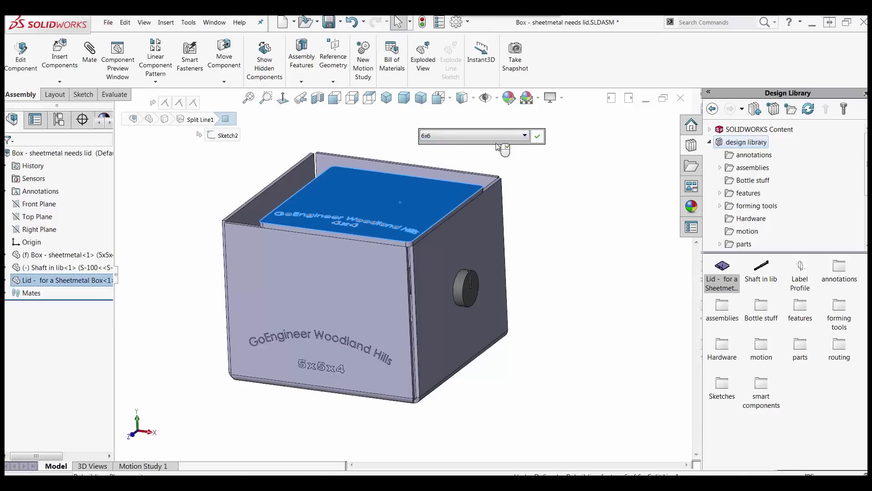
left_click(537, 137)
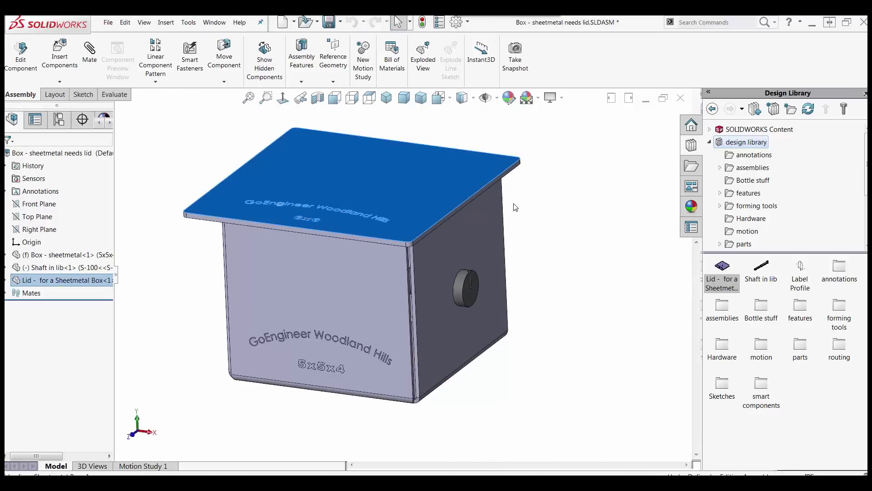
left_click(450, 161)
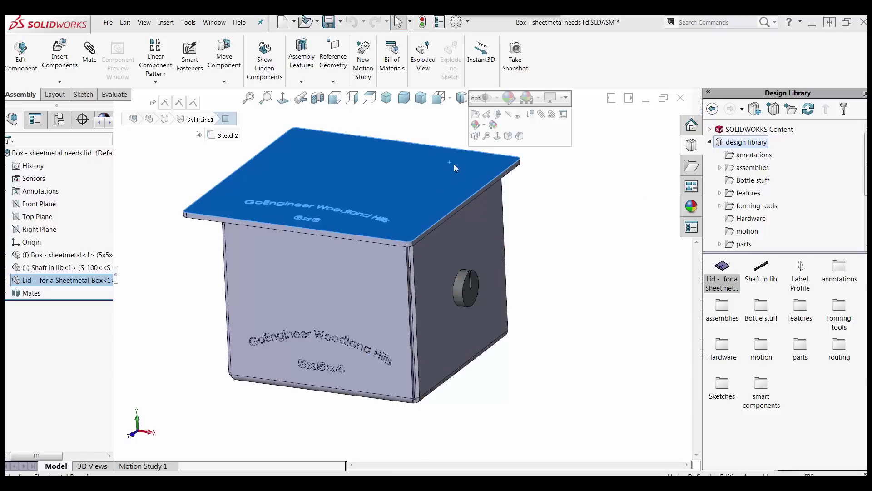
left_click(481, 98)
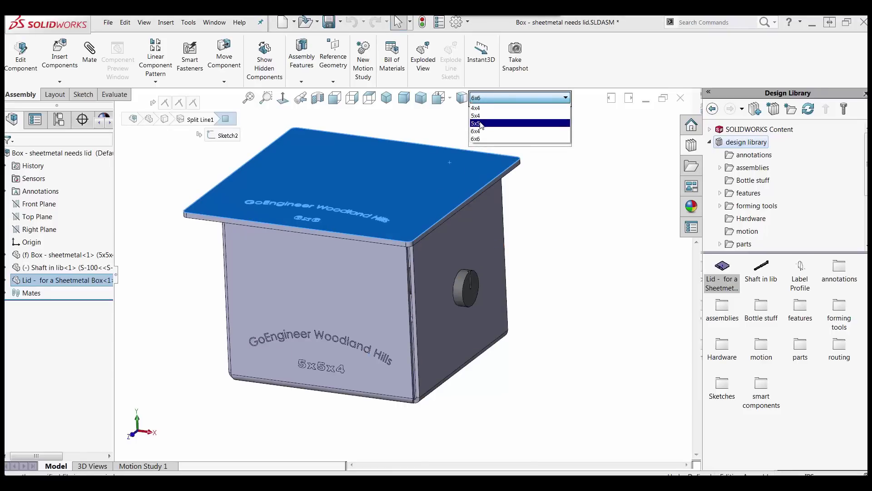
left_click(482, 123)
right_click(482, 125)
left_click(439, 130)
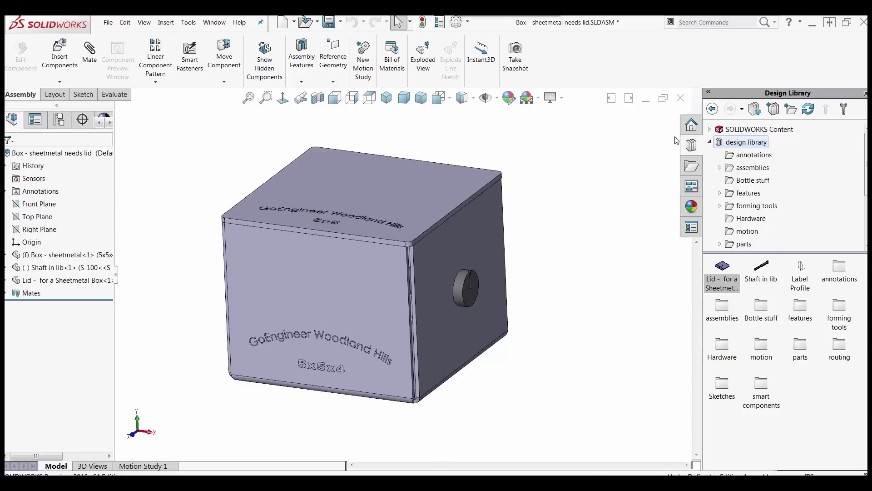
Close the box assembly without saving and orbit the D-Cut part to view its bore and flat
left_click(680, 98)
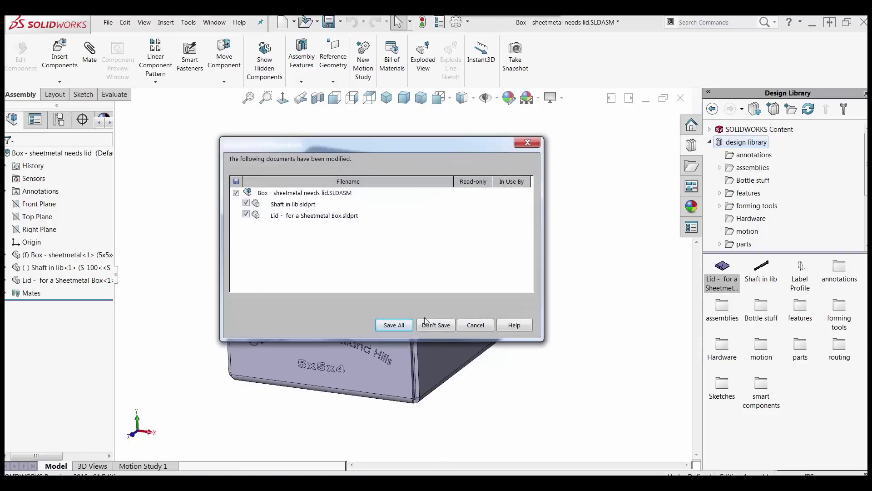
left_click(434, 324)
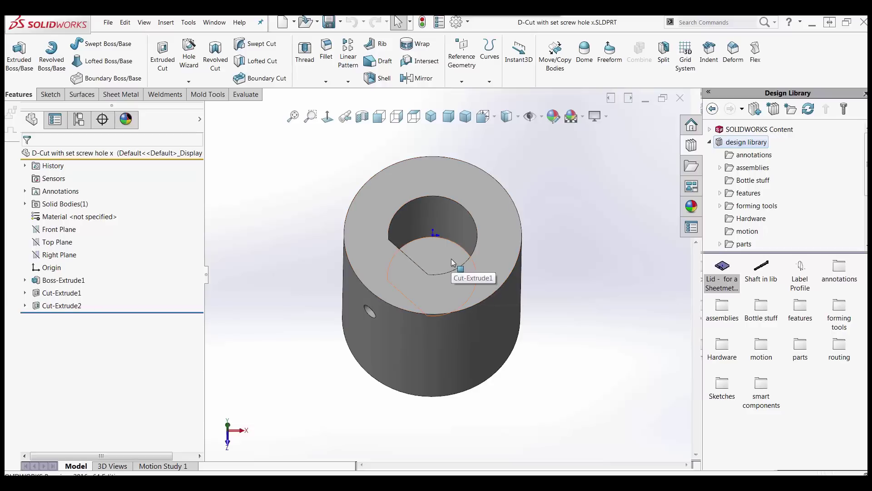
middle_click_drag(452, 265, 427, 272)
middle_click_drag(477, 354, 391, 215)
middle_click_drag(306, 265, 323, 317)
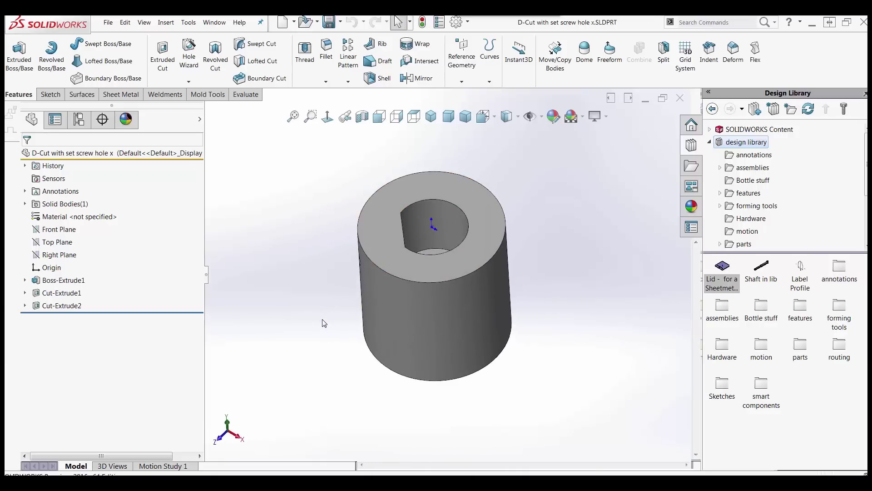
Open the Handwheel part from recent documents, zoom to its hub, then return to the D-Cut part
key("r")
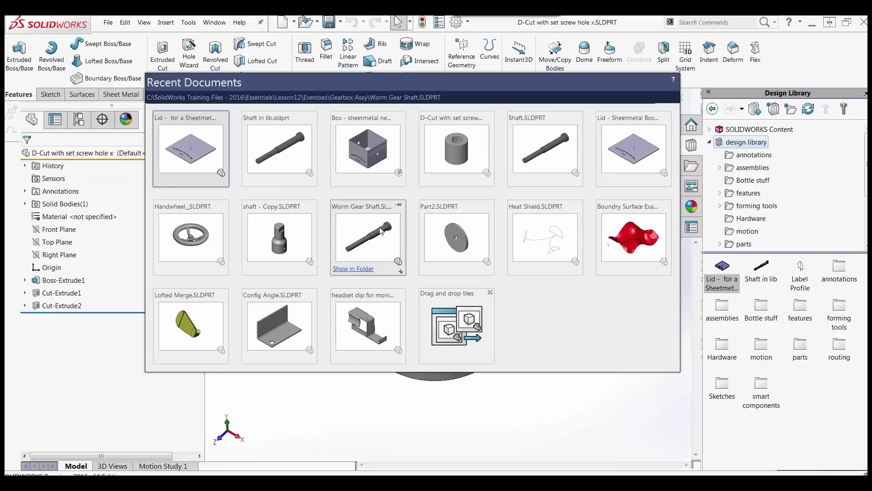
left_click(196, 243)
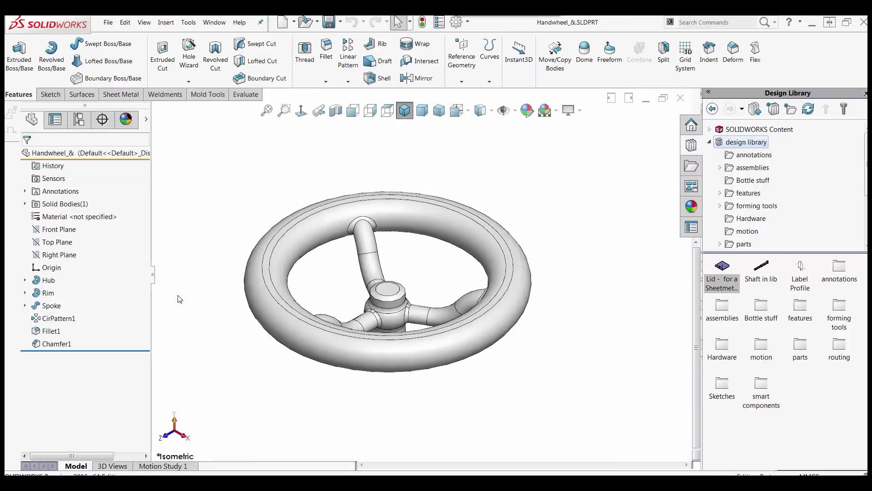
middle_click_drag(318, 389, 396, 263)
scroll(393, 271, "down", 5)
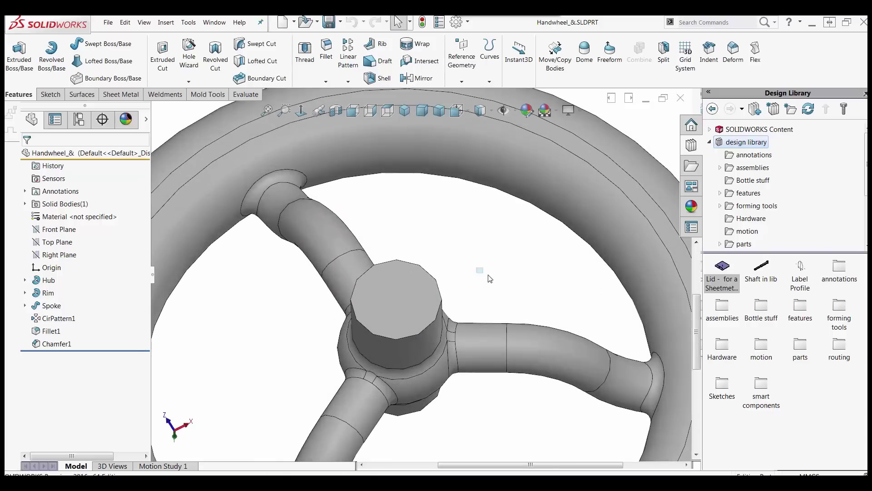
scroll(411, 305, "down", 4)
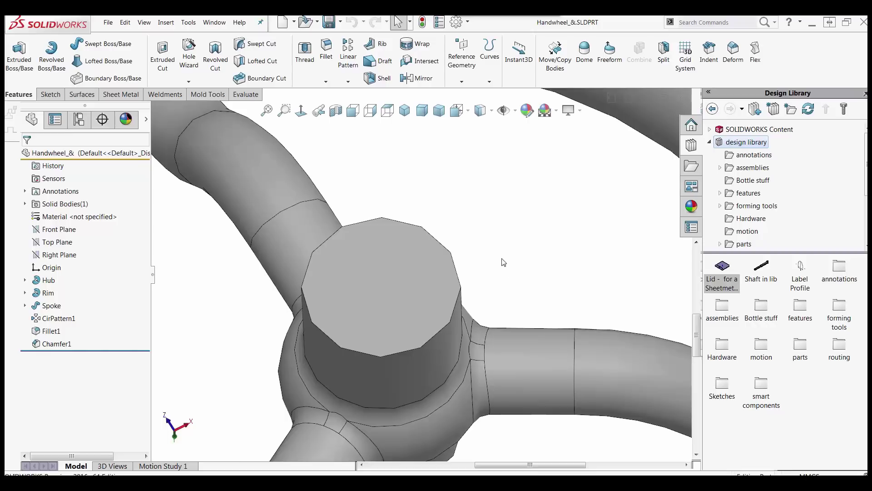
key("ctrl+Tab")
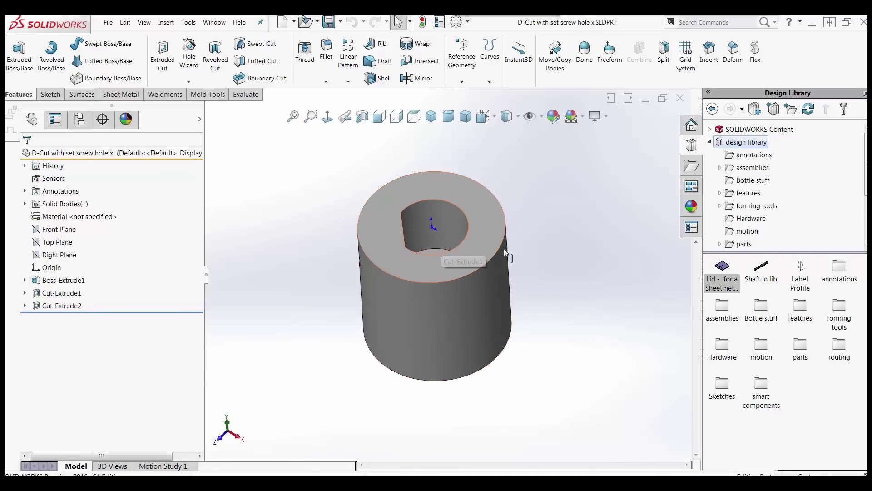
Select Cut-Extrude1 and Cut-Extrude2 and drag them into the Design Library pane
middle_click_drag(503, 251, 409, 223)
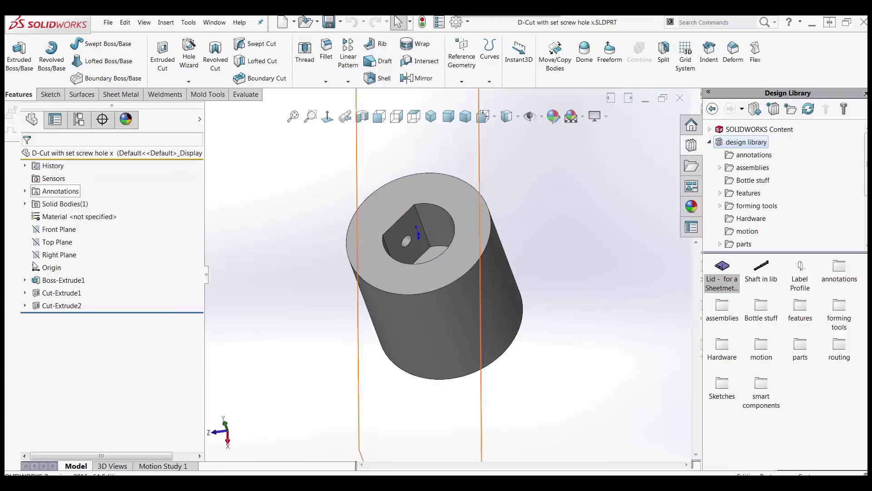
left_click(47, 280)
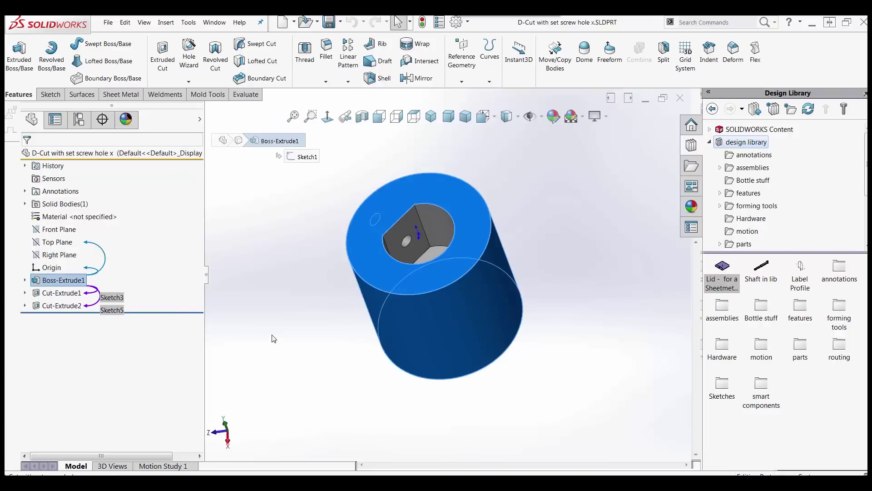
left_click(246, 301)
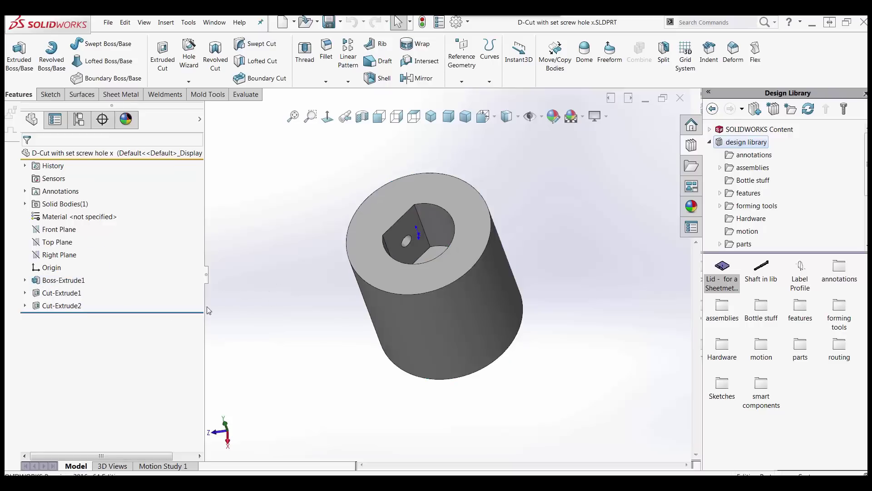
left_click(37, 293)
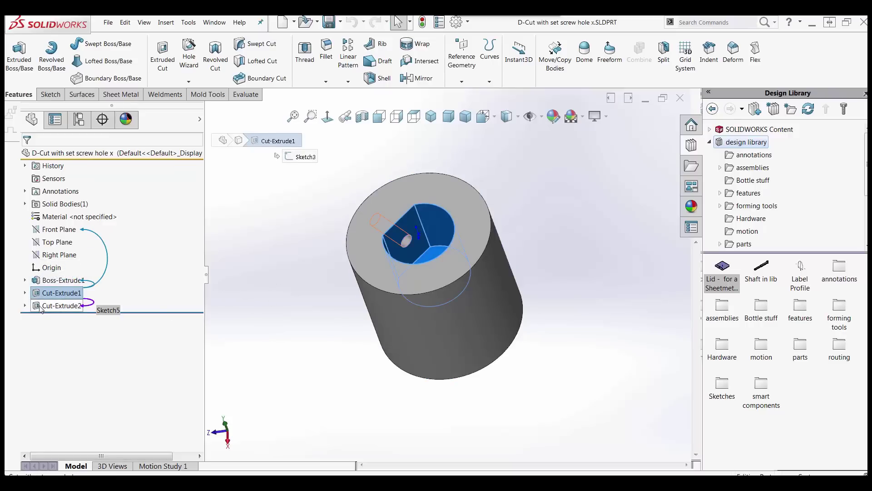
left_click(41, 308, "ctrl")
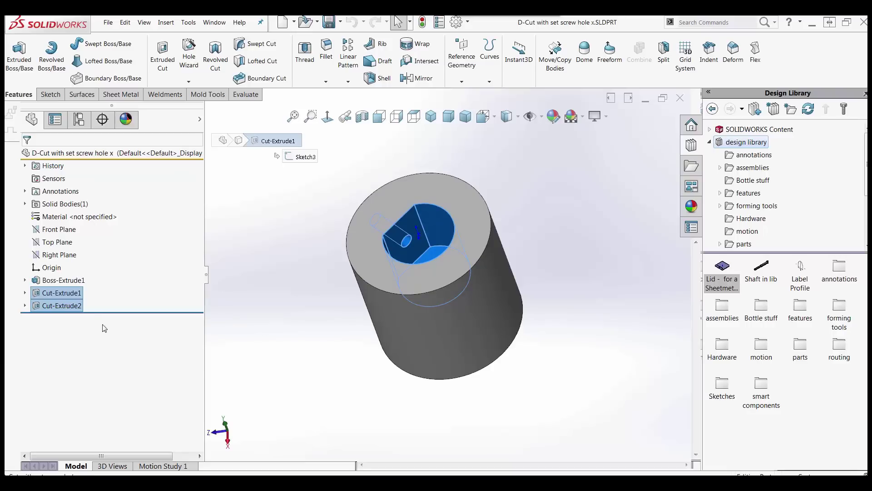
left_click_drag(43, 307, 749, 428)
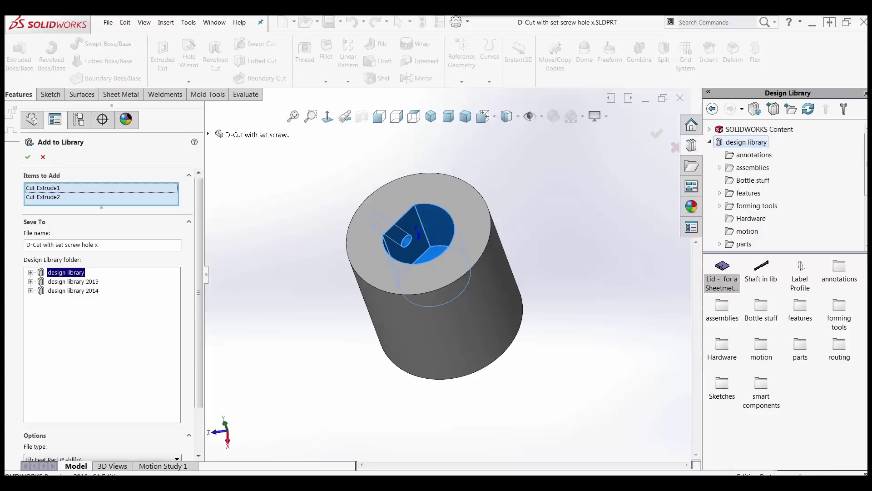
Rename the library feature to 'D-Cut with set screw hole' and save it in the design library folder
left_click(105, 245)
scroll(200, 387, "down", 3)
left_click(67, 434)
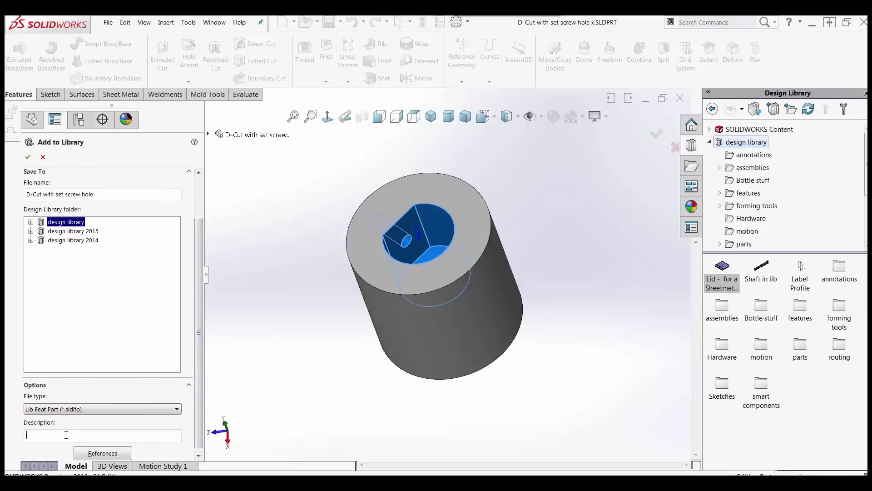
left_click(29, 158)
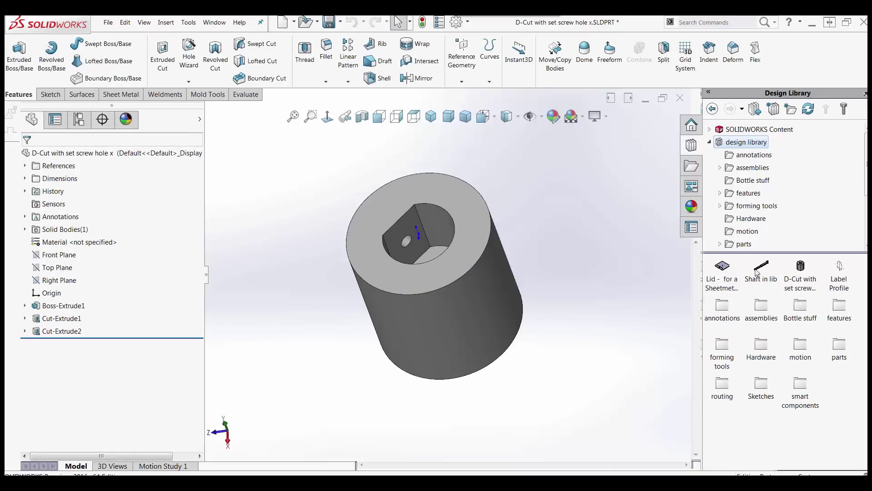
Close the D-Cut part document without saving changes
mouse_move(802, 268)
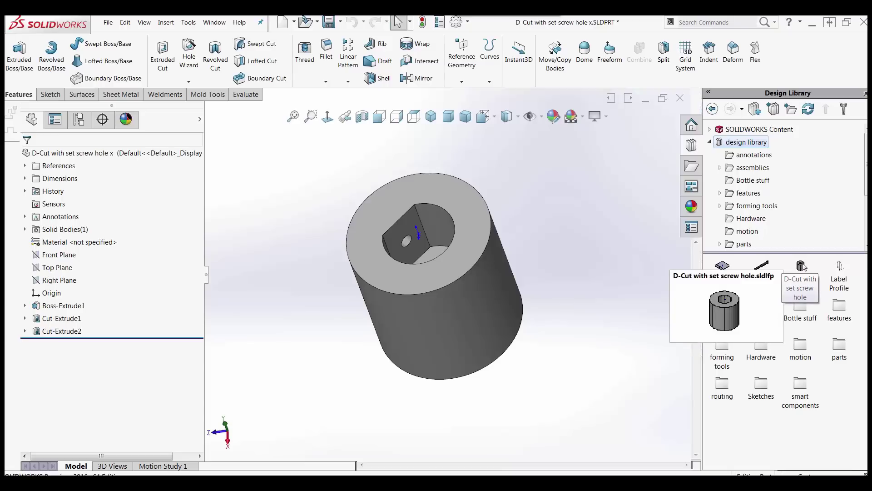
left_click(680, 98)
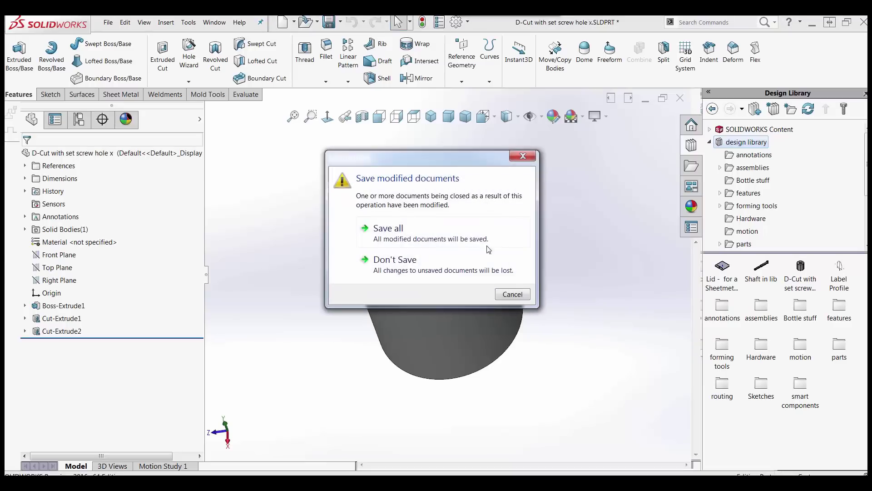
left_click(398, 257)
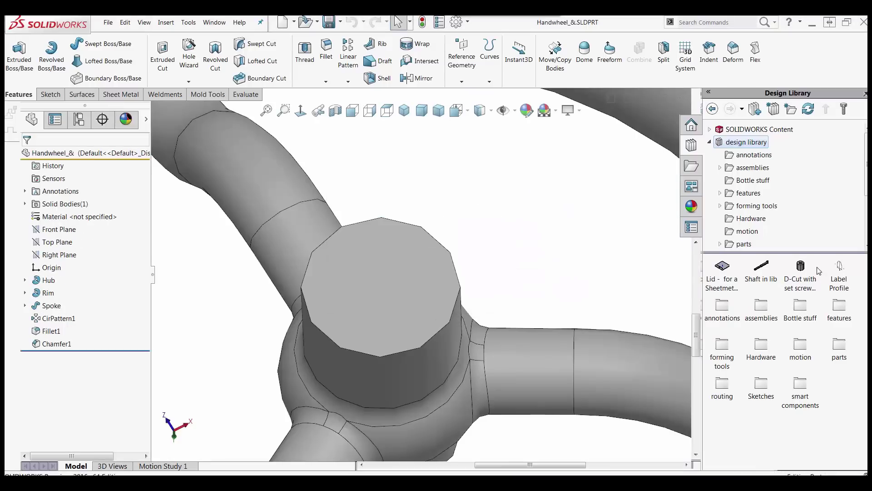
Open the D-Cut with set screw hole library feature part and show its feature tree
right_click(803, 270)
left_click(829, 274)
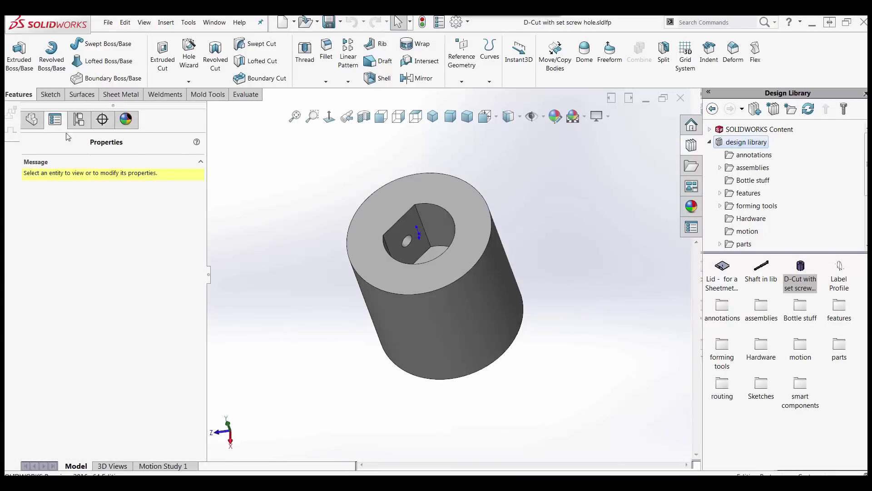
left_click(38, 122)
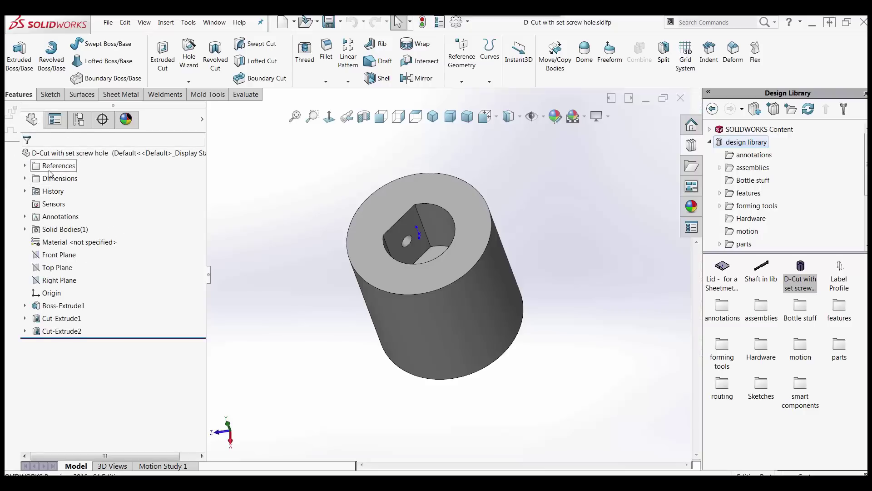
Move 'Flat angle from FT Plane@Sketch3' from Dimensions into the Locating Dimensions folder
left_click(25, 166)
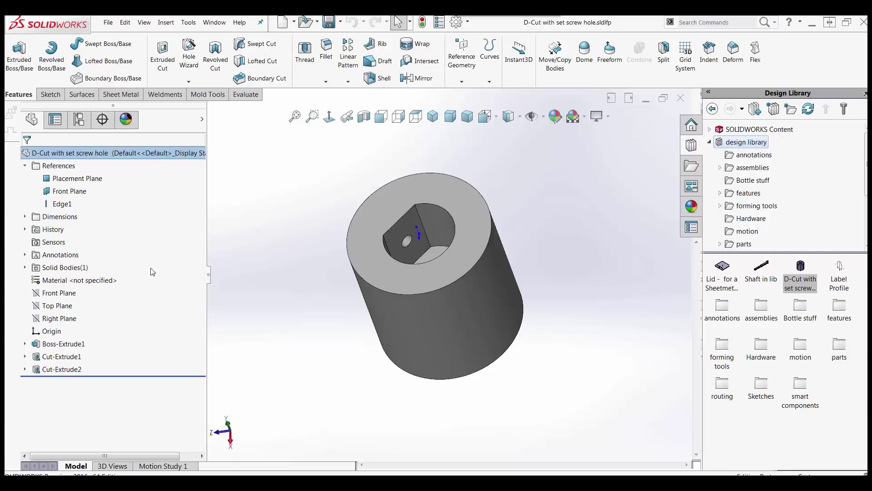
left_click(25, 216)
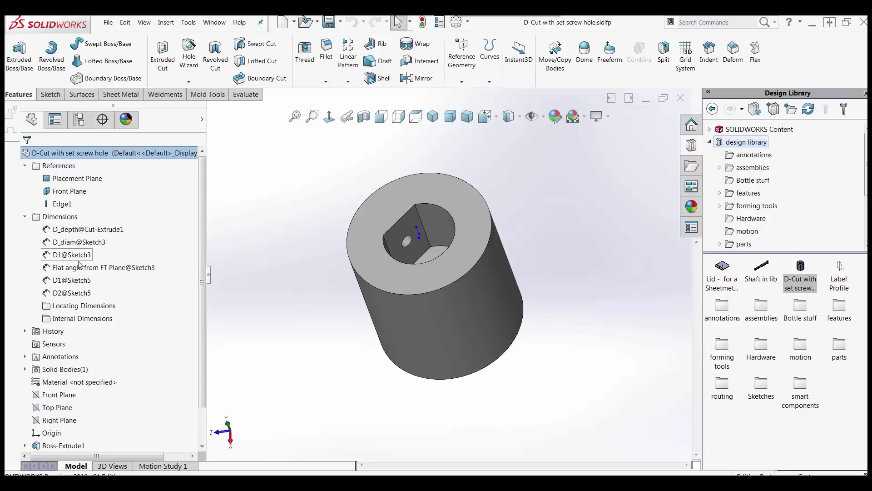
mouse_move(73, 273)
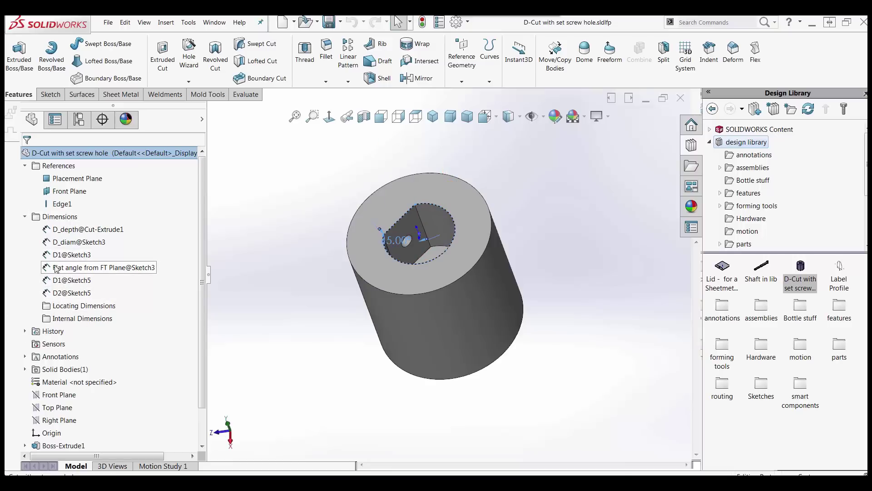
left_click_drag(60, 278, 45, 306)
left_click(35, 293)
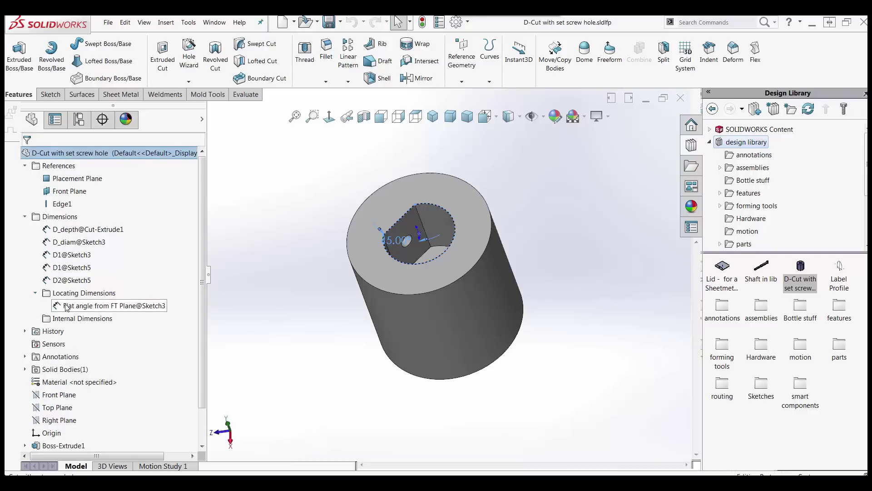
left_click(307, 276)
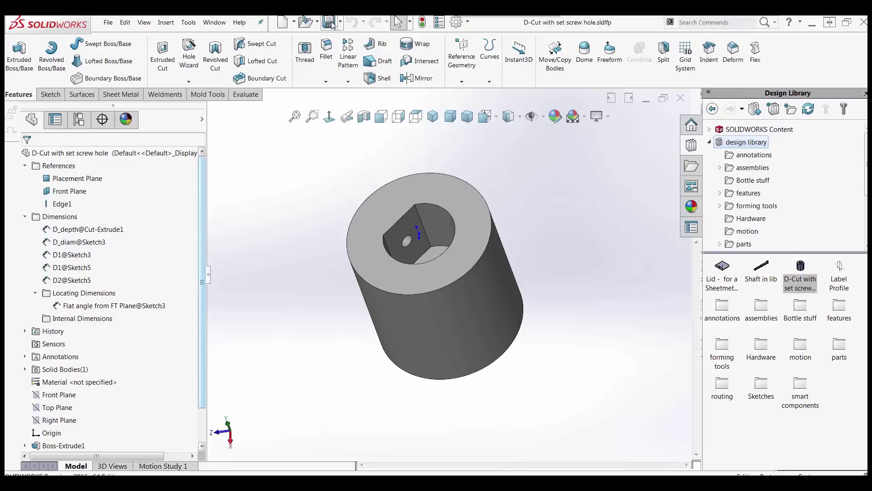
Close the D-Cut part and insert the library feature onto the handwheel hub's top face
left_click(680, 98)
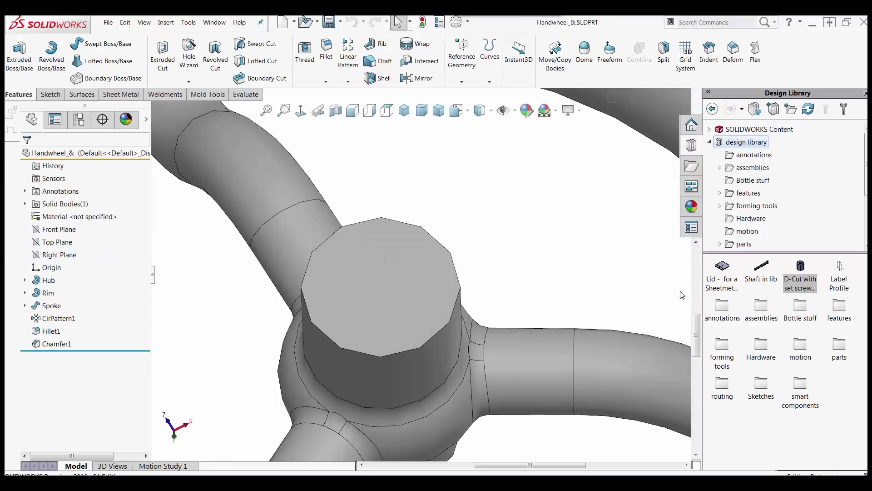
left_click_drag(801, 272, 381, 275)
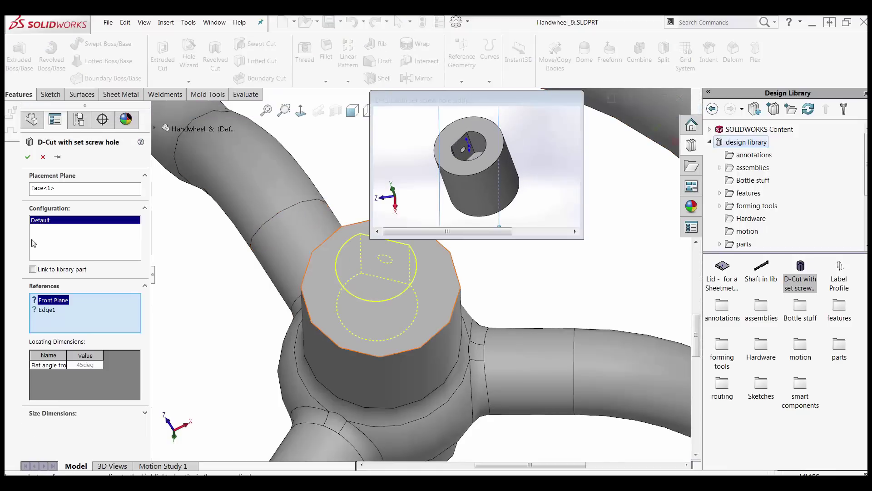
left_click(55, 193)
left_click(325, 299)
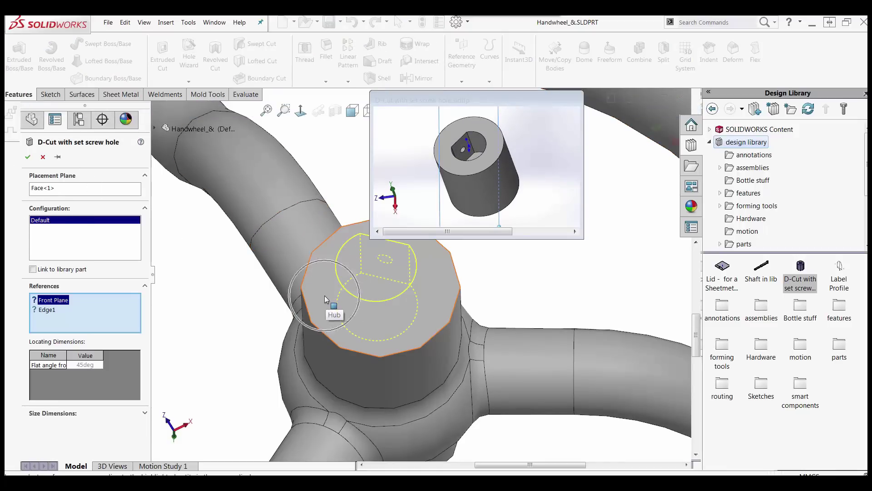
Map the Front Plane reference to the handwheel's Front Plane and Edge1 to the hub's top edge
left_click(53, 301)
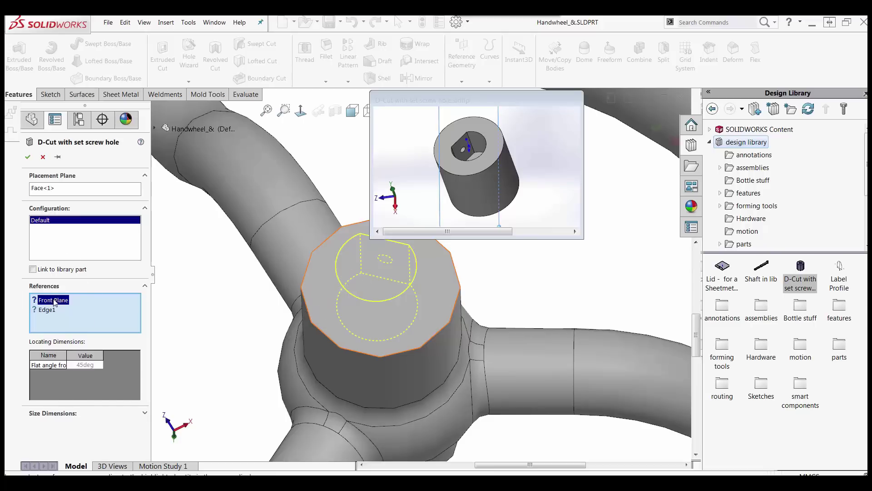
left_click(154, 127)
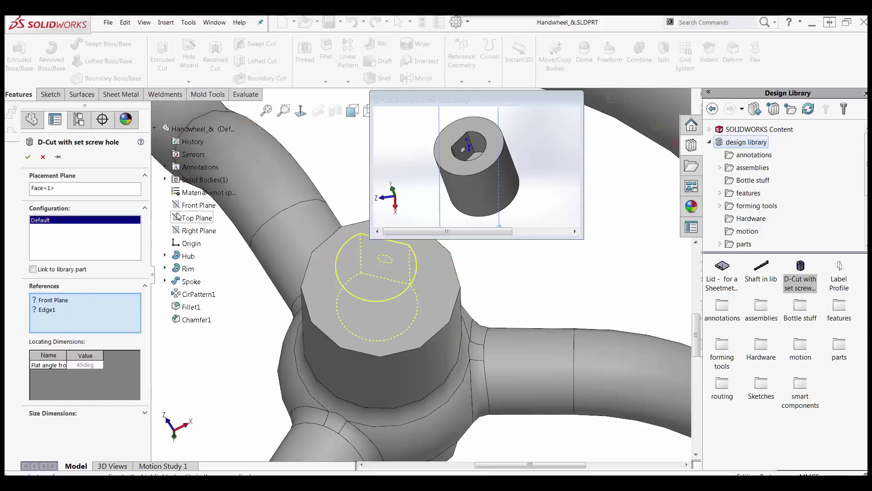
left_click(177, 207)
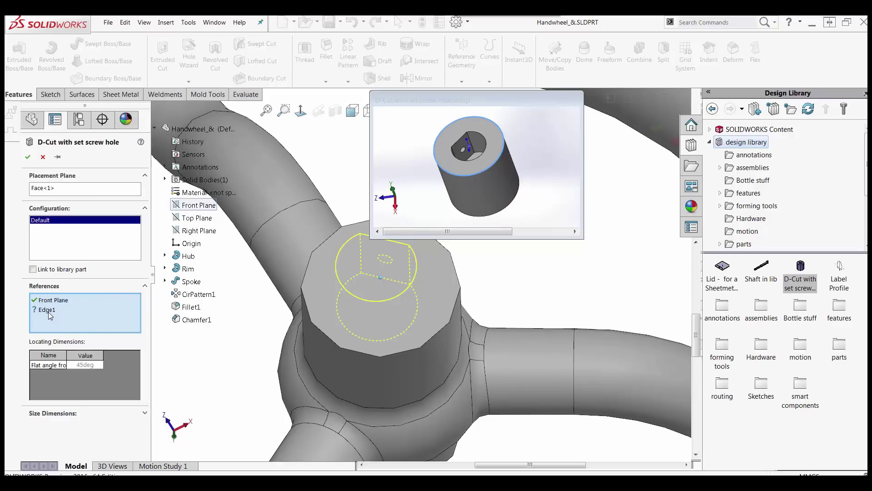
left_click(336, 345)
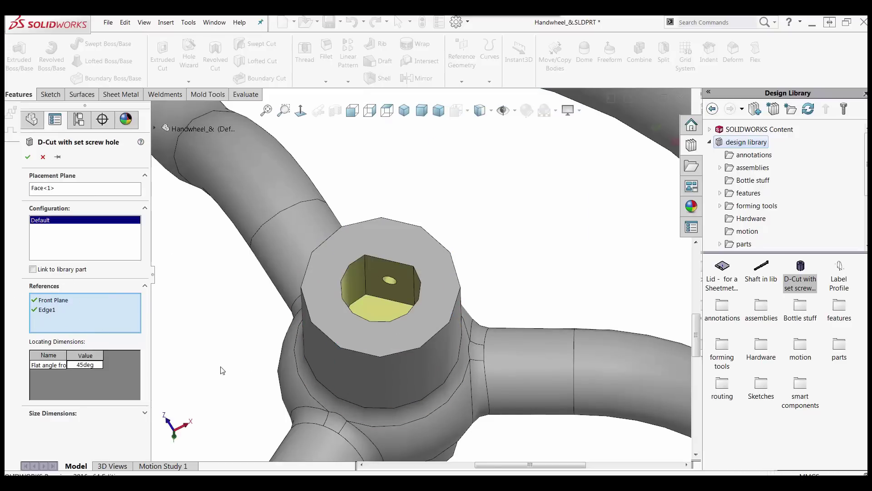
Set the D-cut's flat angle to 60° and confirm the library feature insertion
left_click(94, 367)
middle_click_drag(224, 353, 218, 411)
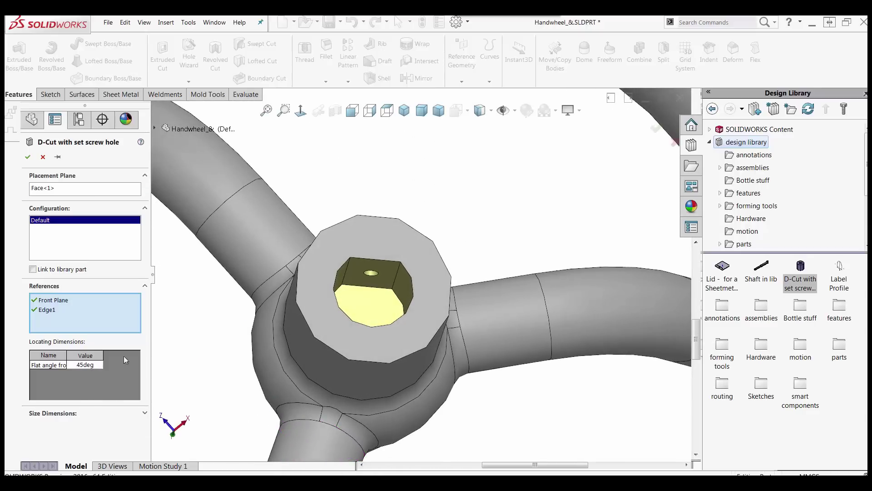
key("z")
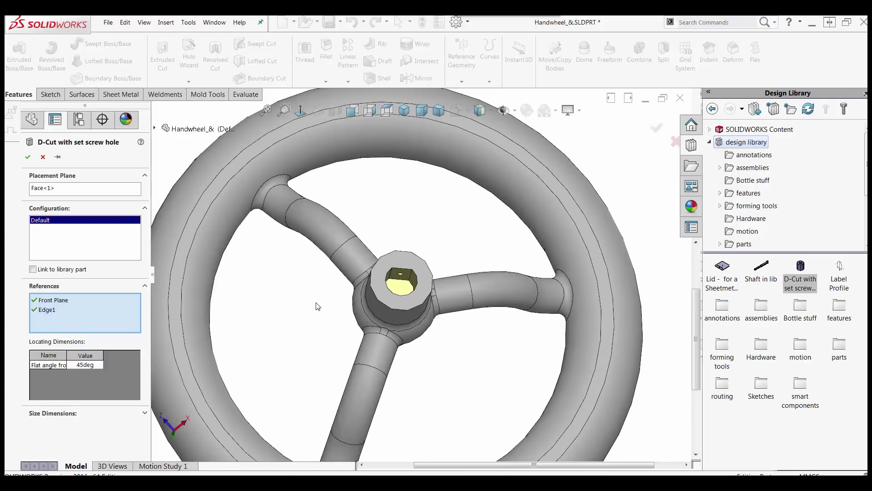
middle_click_drag(314, 317, 305, 265)
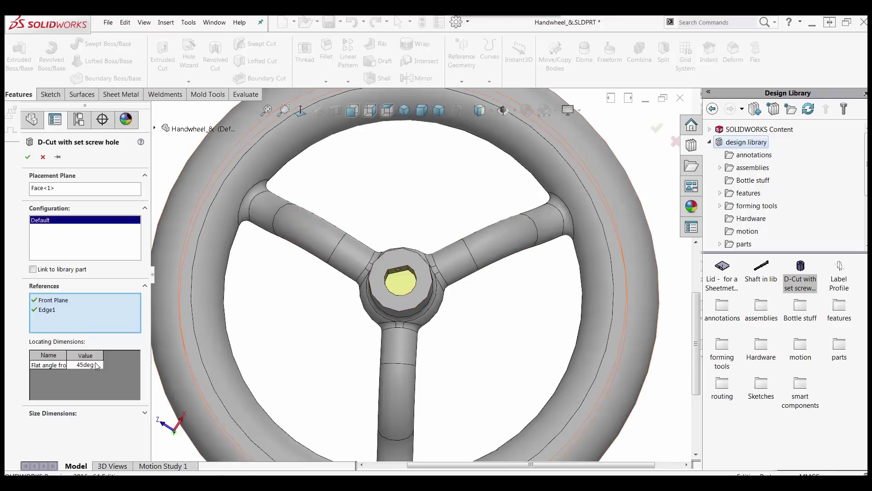
double_click(86, 365)
type("60")
key("Return")
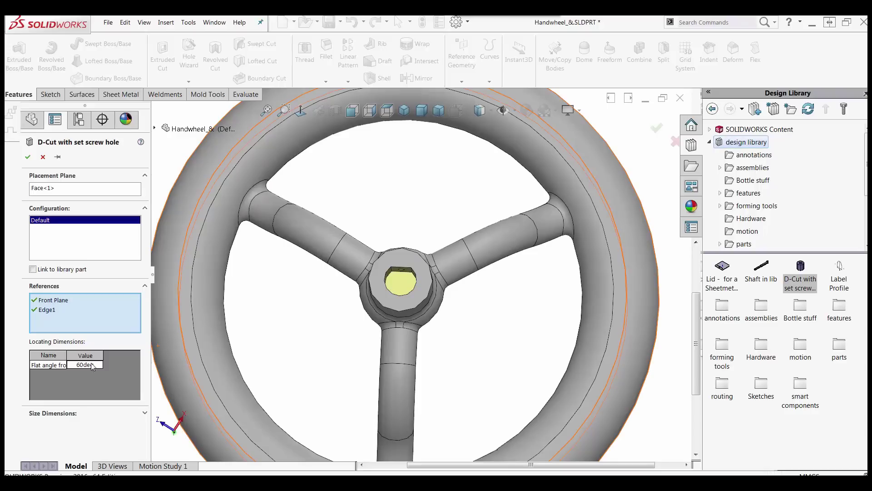
left_click(27, 156)
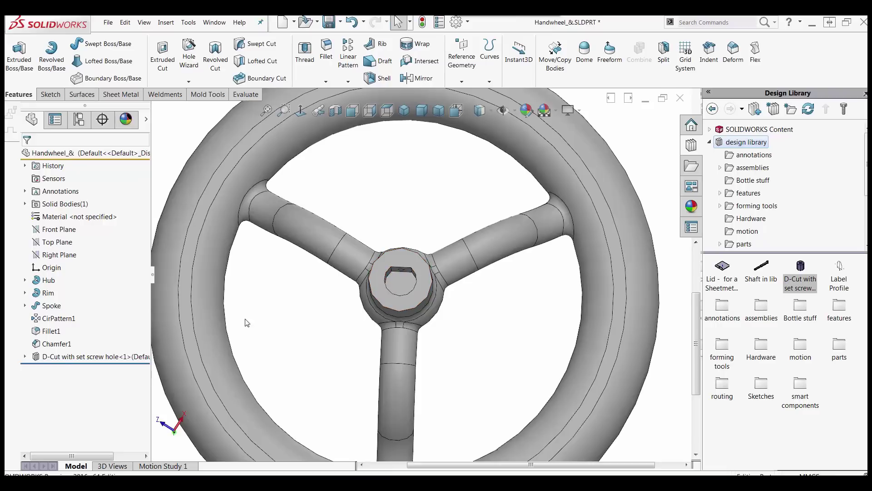
left_click(407, 283)
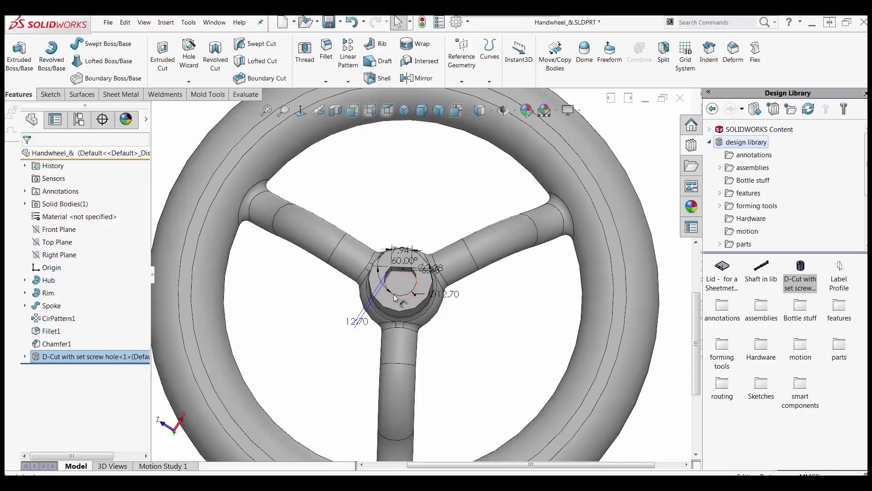
left_click_drag(407, 263, 404, 205)
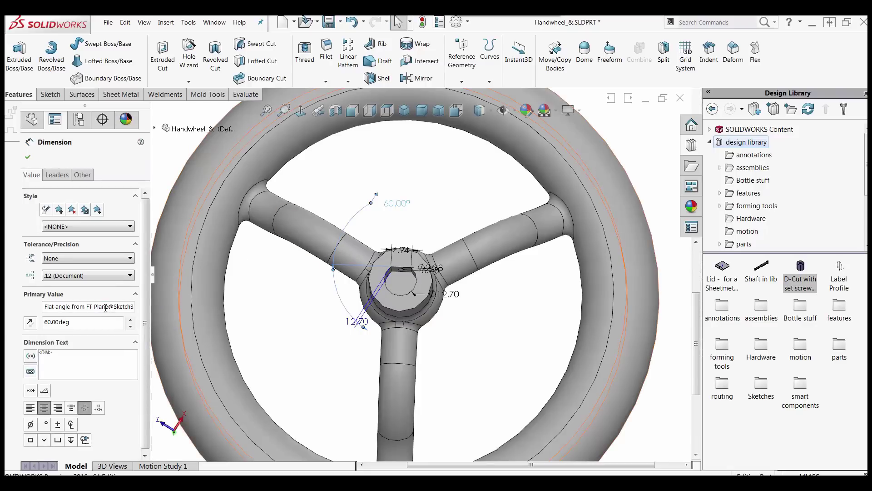
left_click(250, 335)
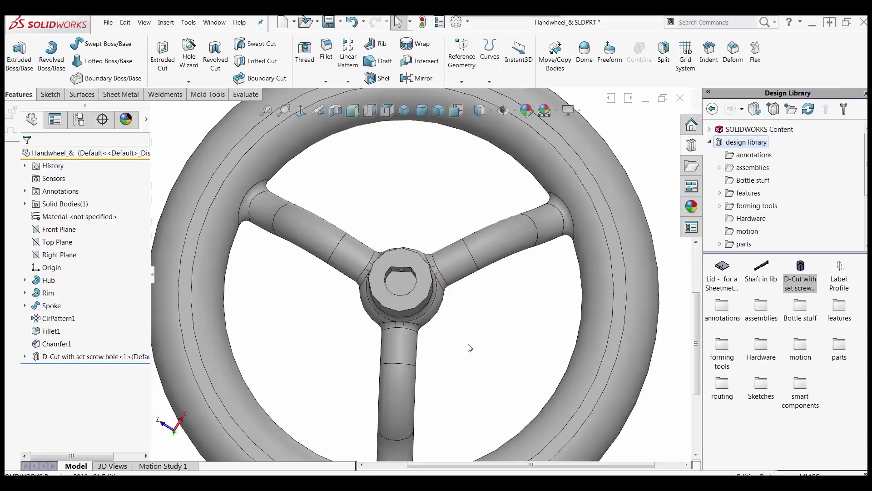
Browse into the Design Library's parts folder and return to the library root
mouse_move(444, 307)
middle_mouse_down()
mouse_move(430, 277)
mouse_move(471, 307)
mouse_move(444, 353)
mouse_move(429, 303)
middle_mouse_up()
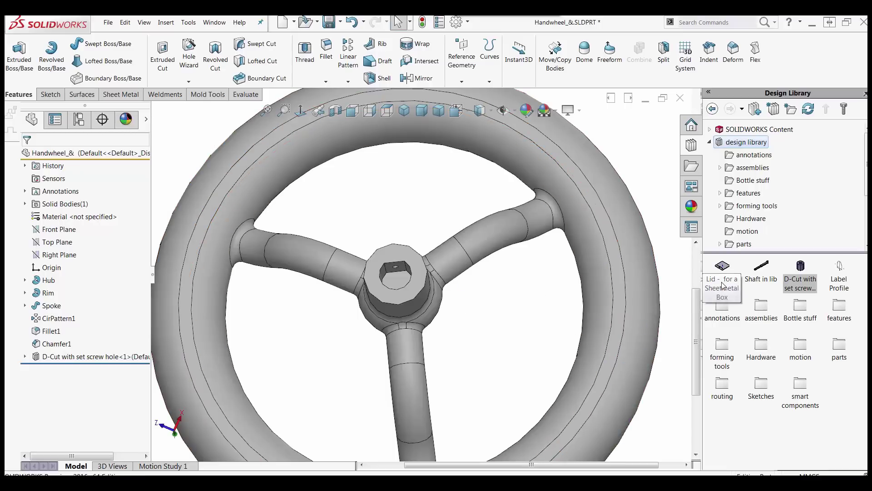
mouse_move(735, 306)
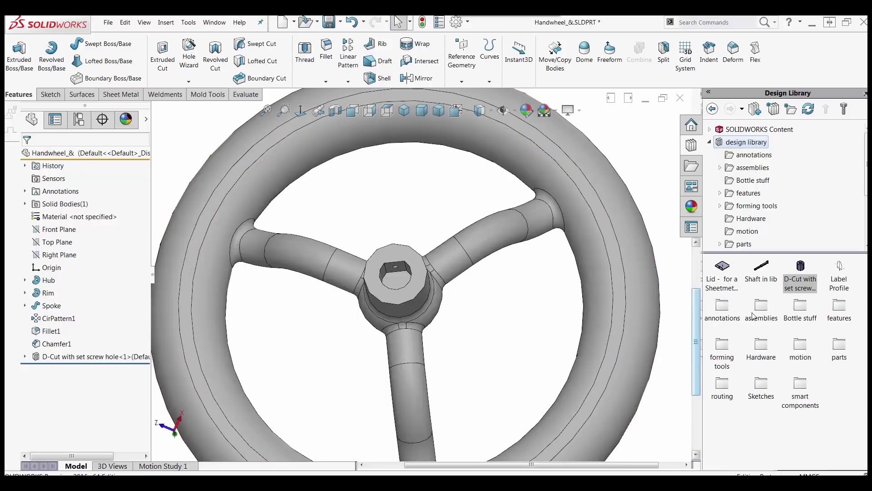
double_click(838, 349)
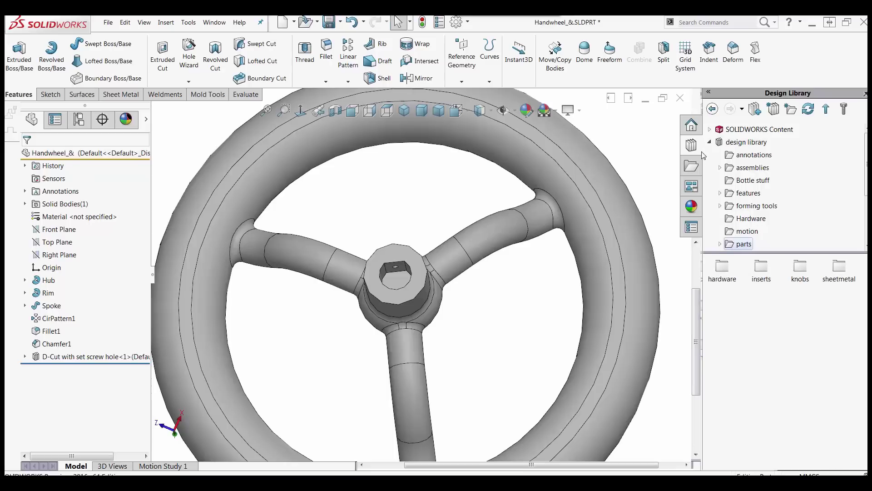
left_click(713, 109)
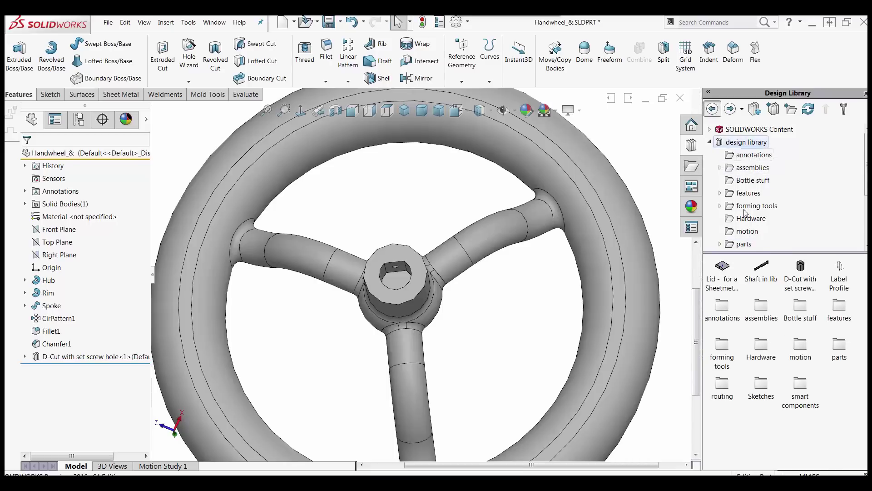
Move Lid - for a Sheetmetal Box and Shaft in lib into the parts folder and verify
left_click(729, 272)
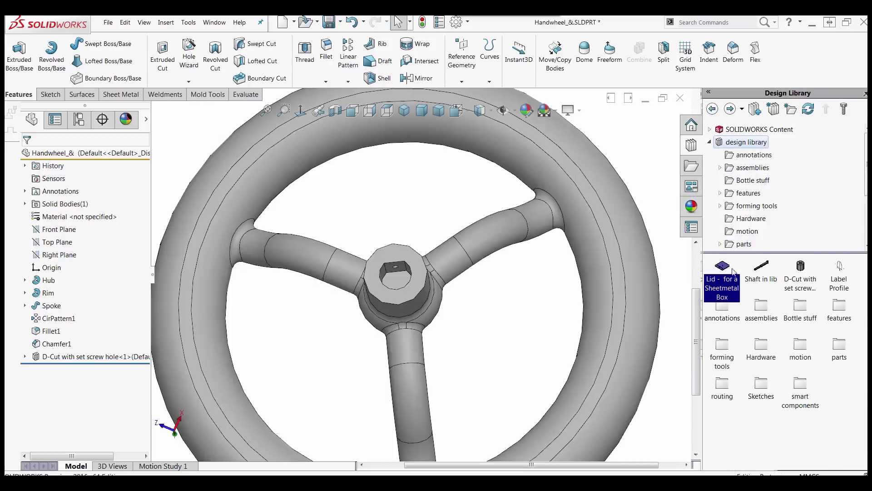
left_click(767, 268)
left_click_drag(722, 267, 837, 346)
mouse_move(724, 269)
left_mouse_down()
mouse_move(836, 322)
mouse_move(843, 348)
mouse_move(741, 392)
left_mouse_up()
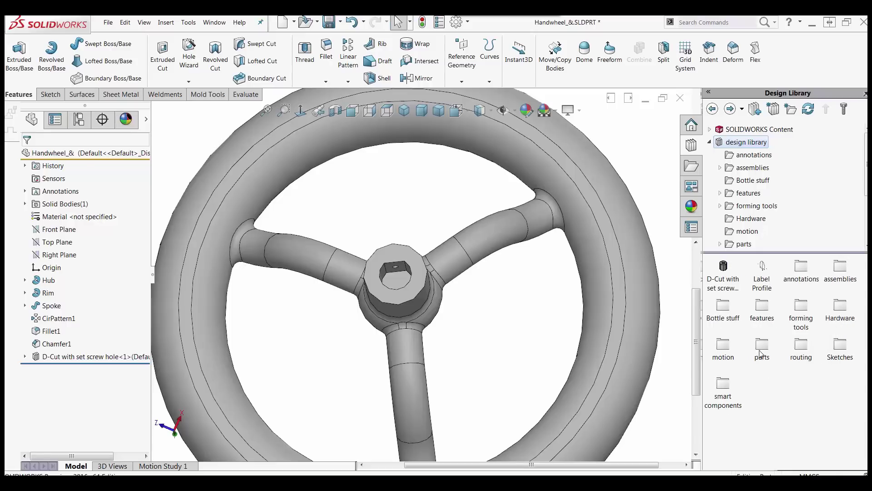
double_click(762, 351)
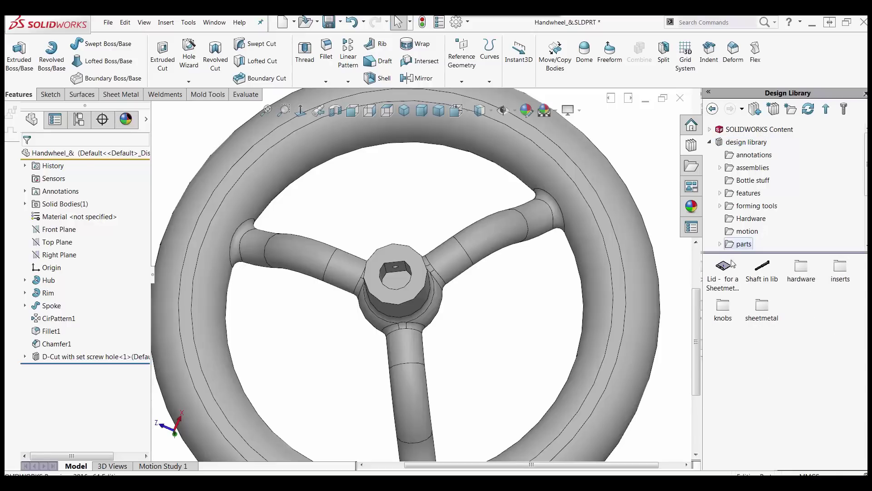
mouse_move(724, 270)
middle_click_drag(409, 209, 373, 233)
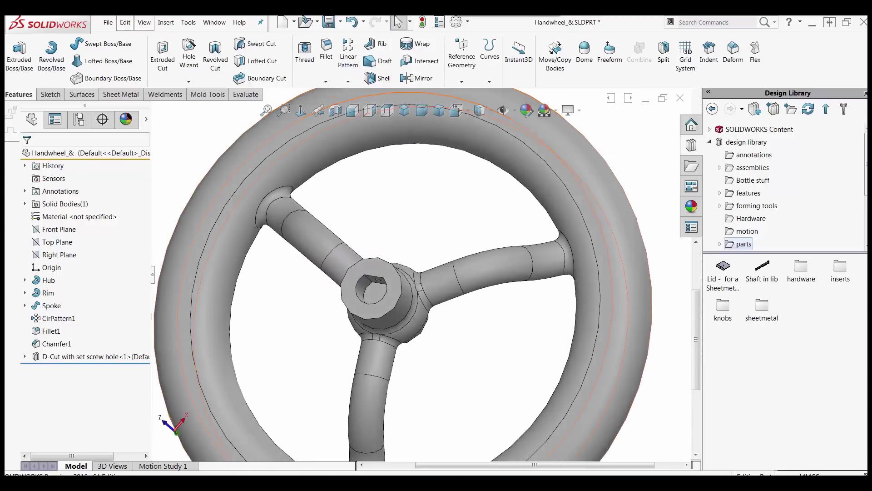